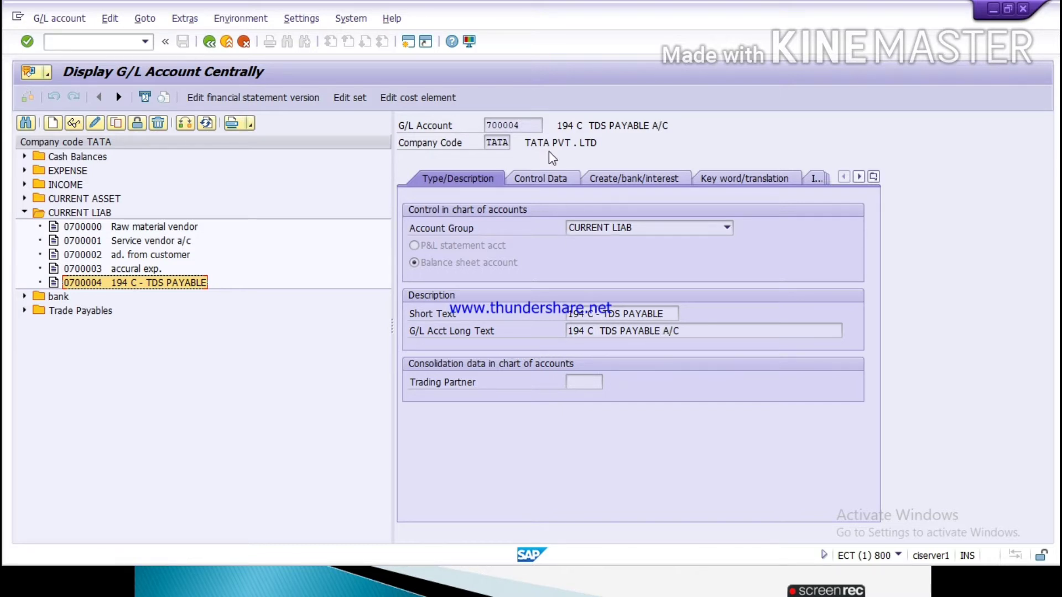
Review the control data and create/bank/interest settings of the 194 C TDS payable G/L account
click(537, 179)
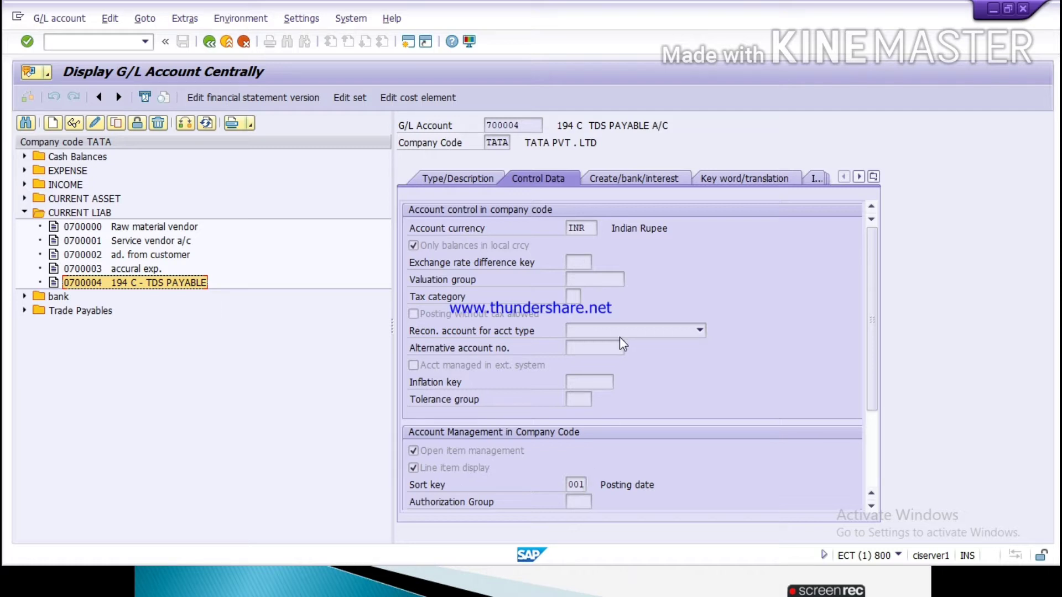
click(632, 179)
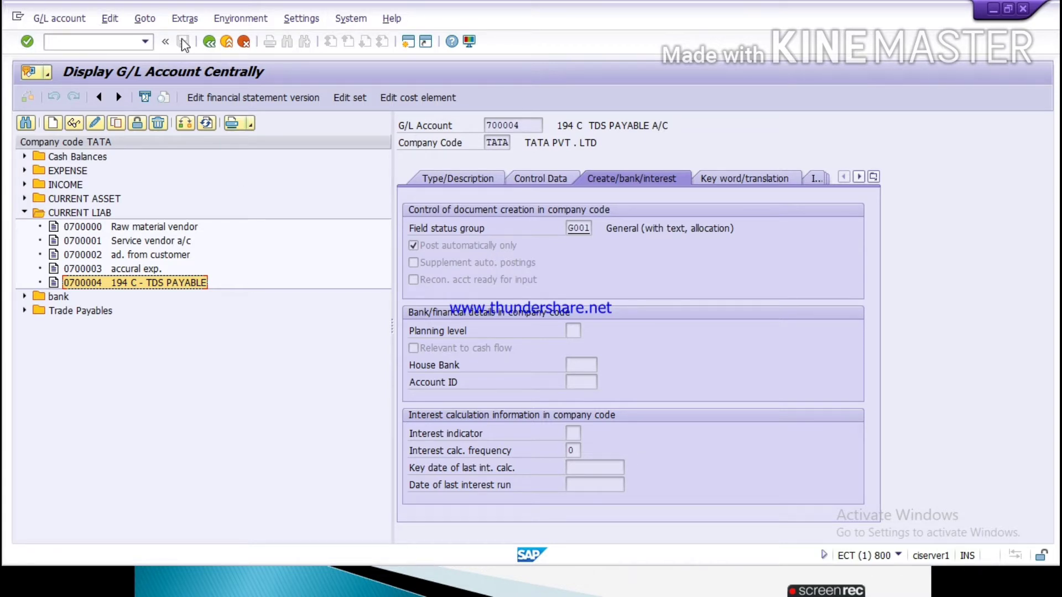
click(471, 187)
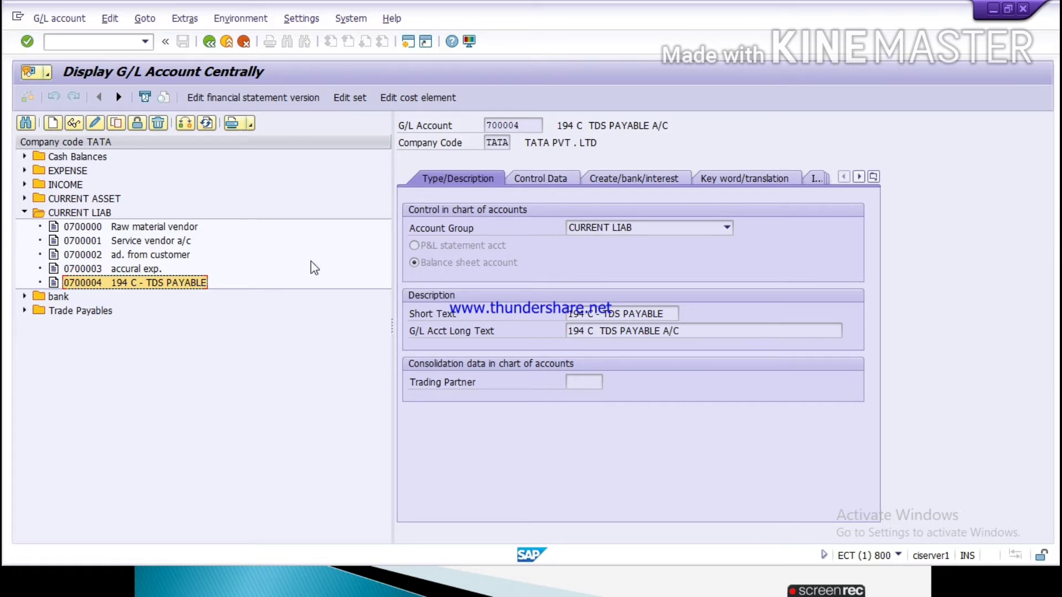
Consult the TDS Configuration slide for the path to the company code settings
key(alt+Tab)
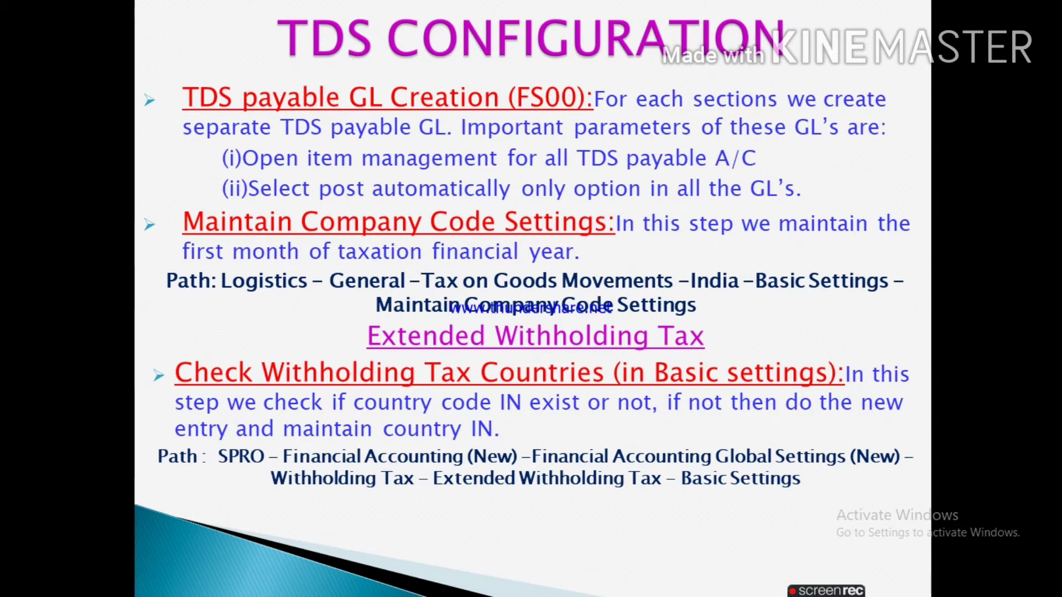
key(alt+Tab)
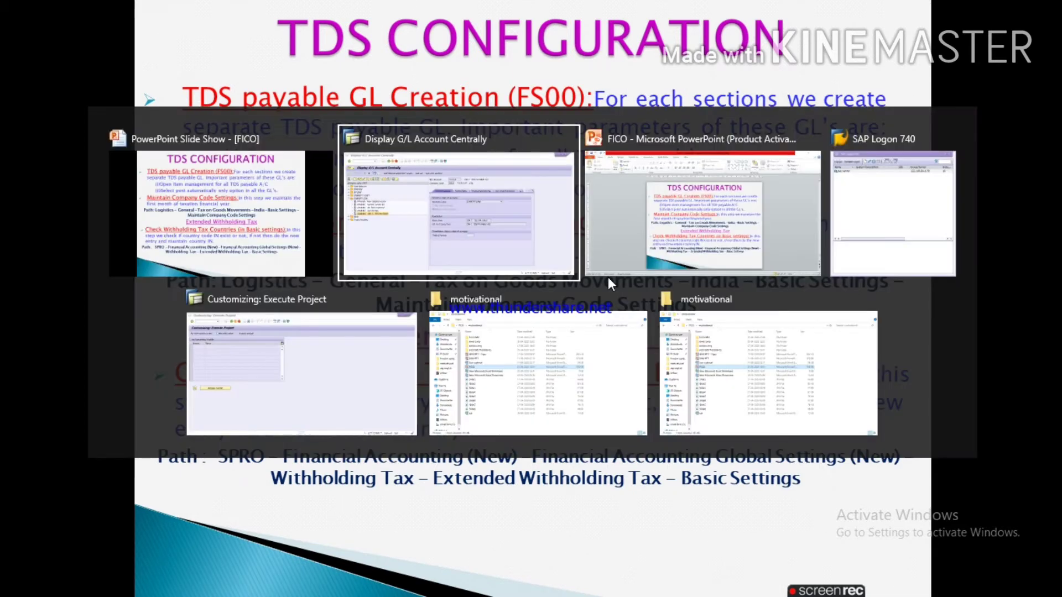
key(alt+Tab)
key(alt+Tab)
key(alt+Tab)
key(alt+Tab)
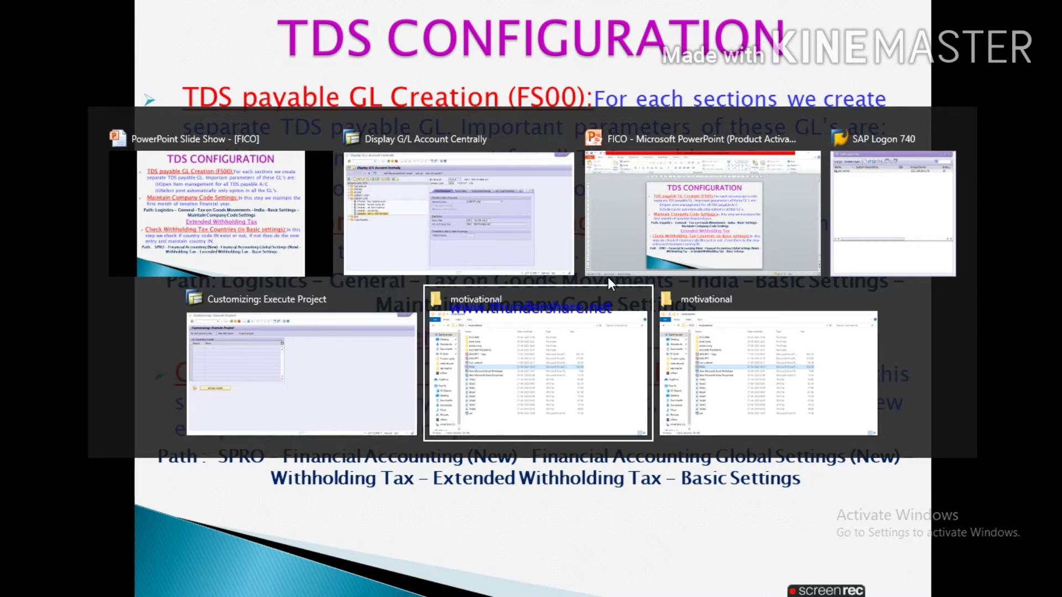
key(alt+Tab)
key(alt+Tab)
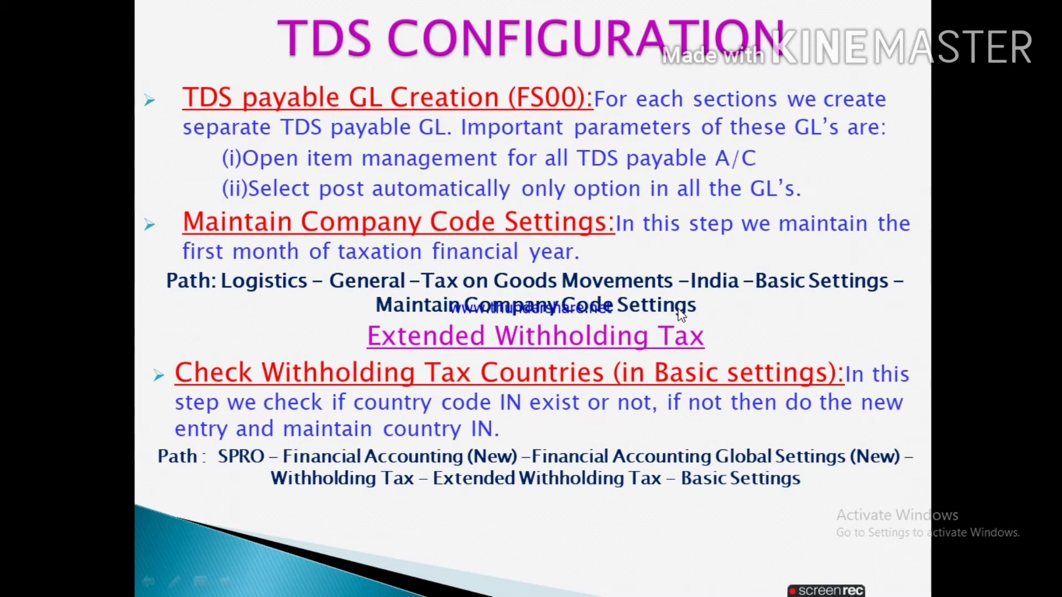
Switch to the Customizing: Execute Project session and display the SAP Reference IMG
key(alt+Tab)
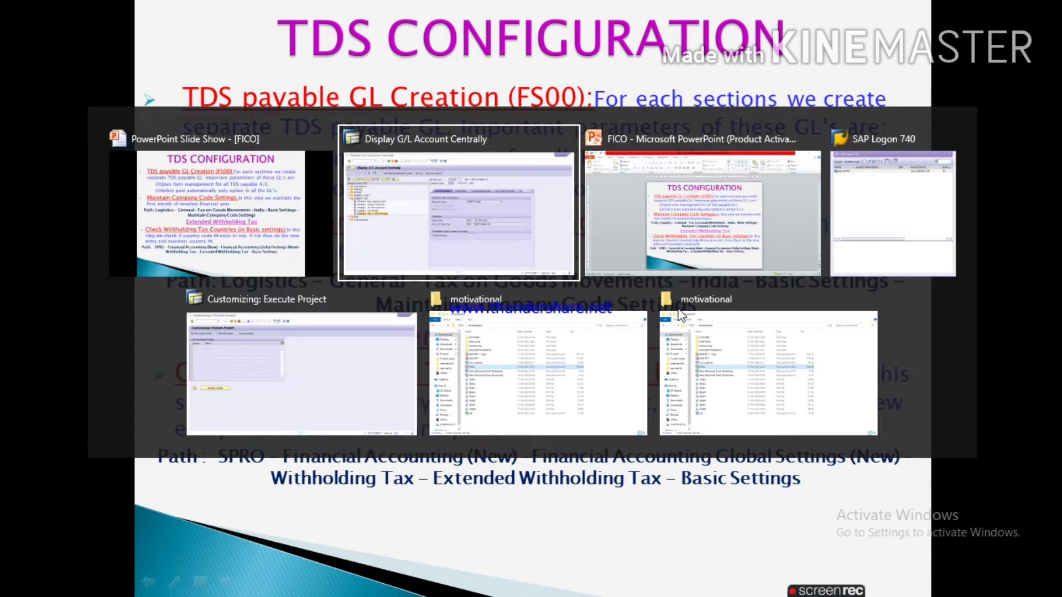
key(alt+Tab)
key(alt+Tab)
key(alt+Tab)
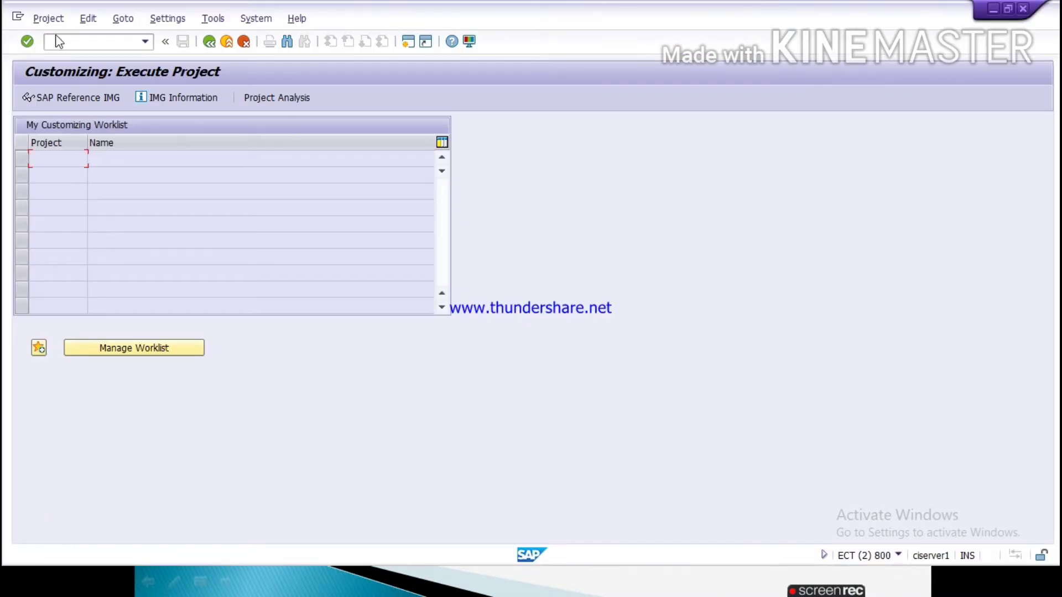
click(62, 40)
text(SPRO)
click(58, 97)
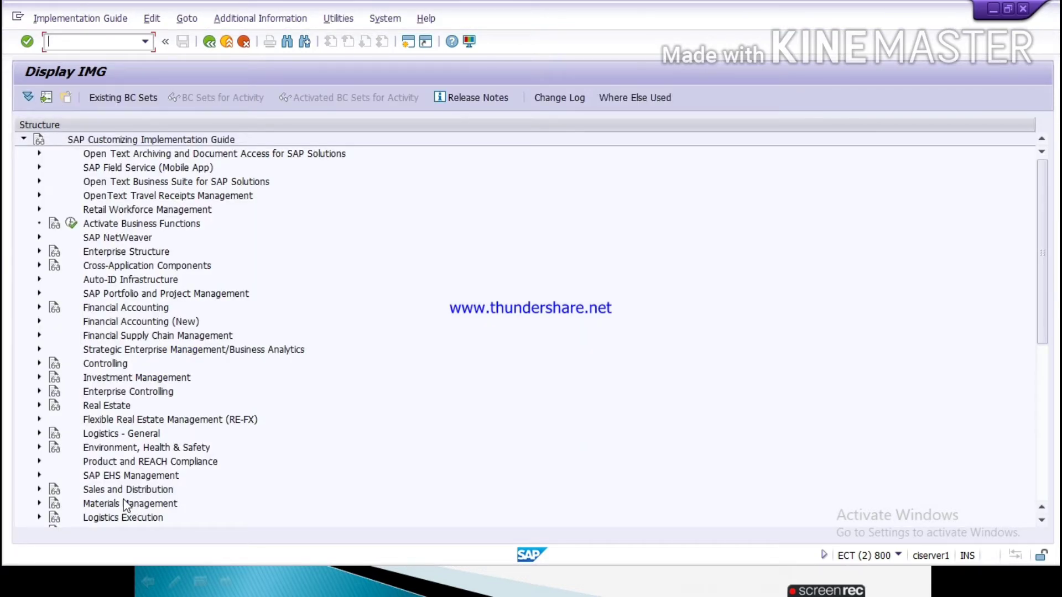
Locate the Logistics - General node in the IMG structure and expand it
key(Down)
click(117, 520)
key(Down)
key(Down)
key(Down)
key(Down)
key(Down)
key(Down)
key(Down)
key(Down)
key(Down)
key(Down)
key(Down)
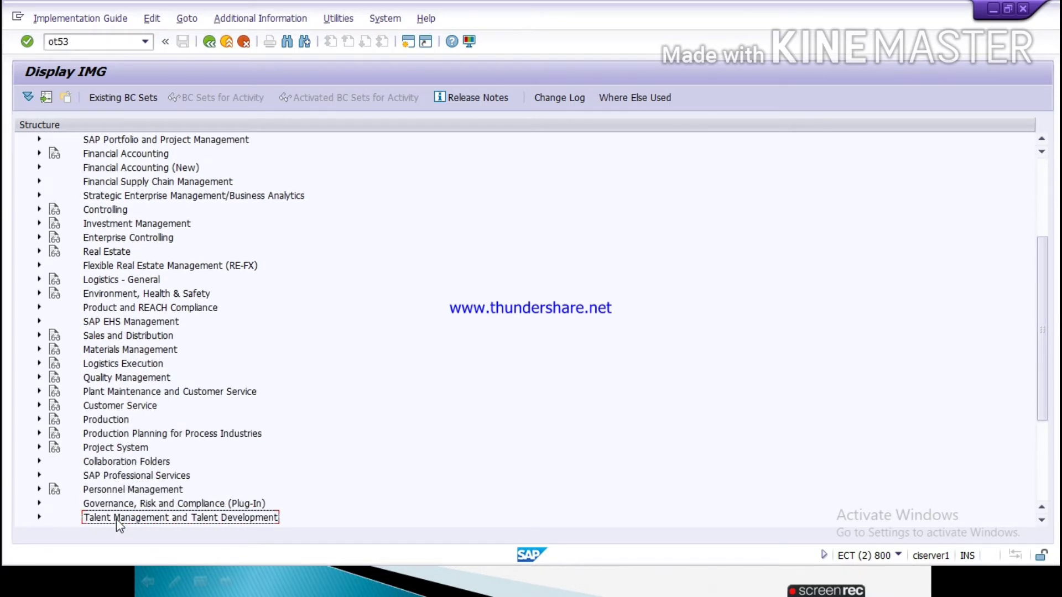
key(Down)
key(Down)
key(Down)
key(Down)
key(Down)
key(Down)
key(Down)
key(Down)
key(Down)
key(Down)
key(Down)
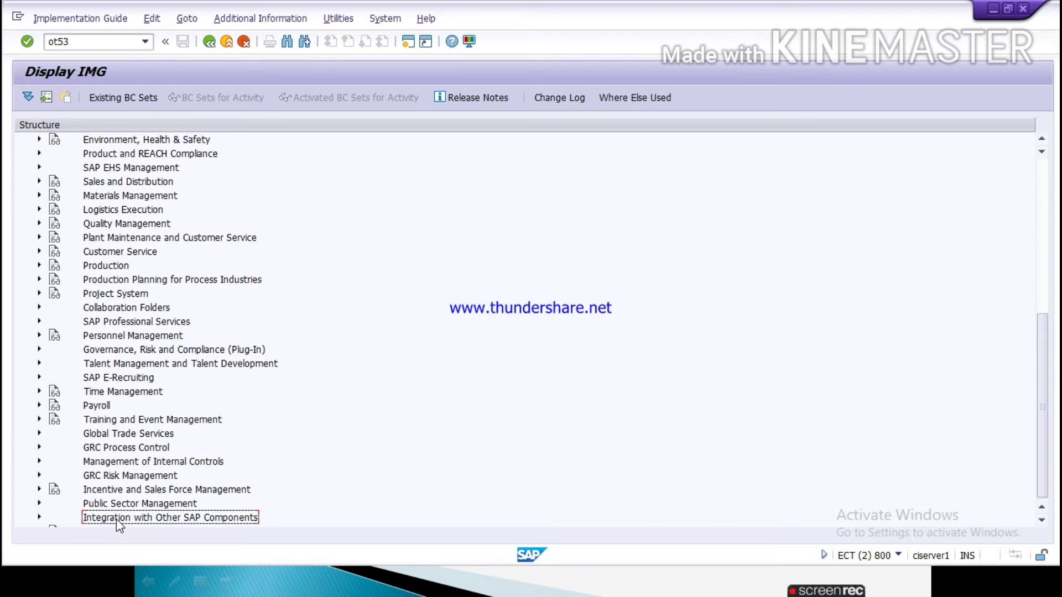
key(Down)
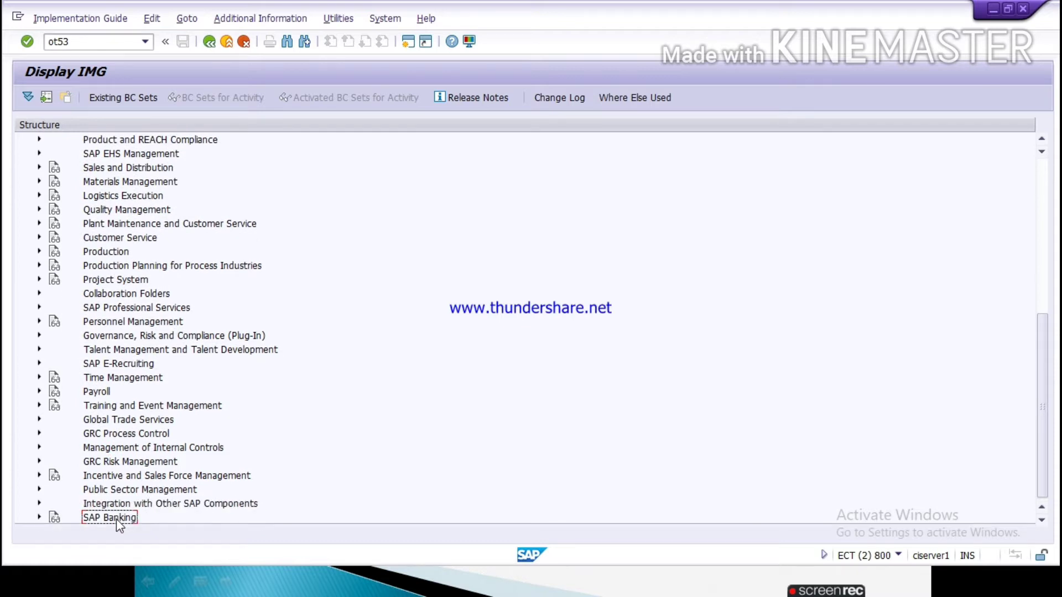
key(Up)
key(Up)
key(Up)
key(Up)
key(Up)
key(Up)
key(Up)
key(Up)
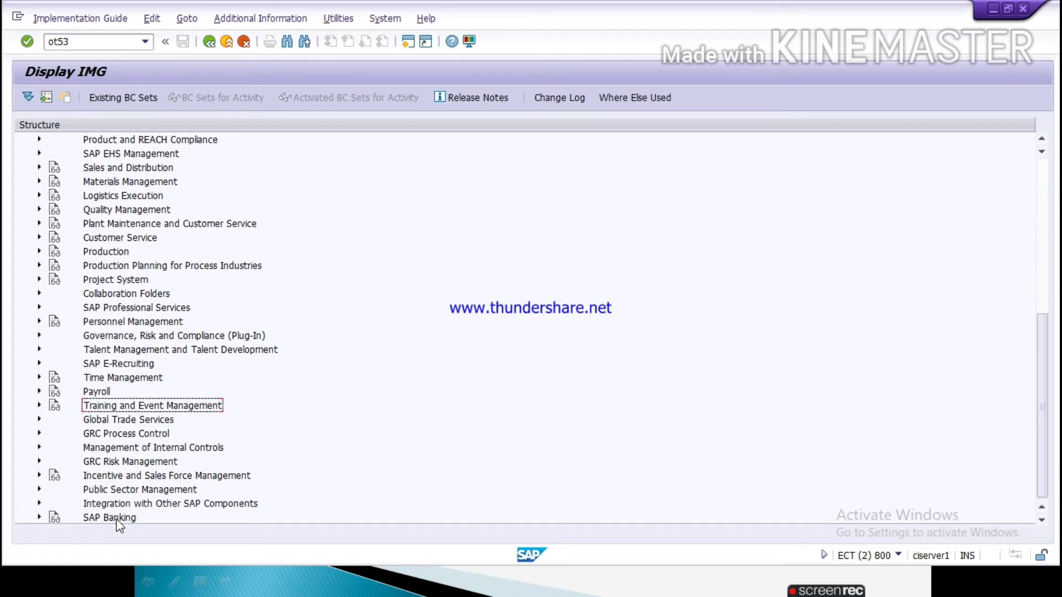
key(Down)
key(Down)
key(Down)
key(Down)
key(Down)
key(Down)
key(Down)
key(Down)
key(Up)
key(Up)
key(Up)
key(Up)
key(Up)
key(Up)
key(Up)
key(Up)
key(Up)
key(Up)
key(Up)
key(Up)
key(Up)
key(Up)
key(Up)
key(Up)
key(Up)
key(Up)
key(Up)
key(Up)
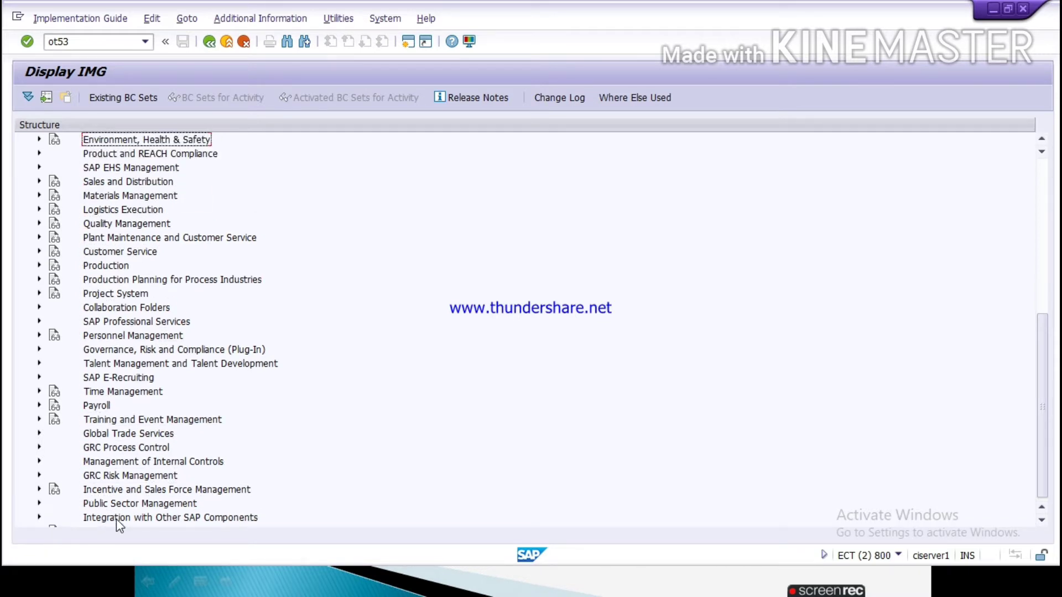
key(Up)
key(Up)
key(Up)
key(Up)
key(Up)
key(Up)
key(Up)
key(Up)
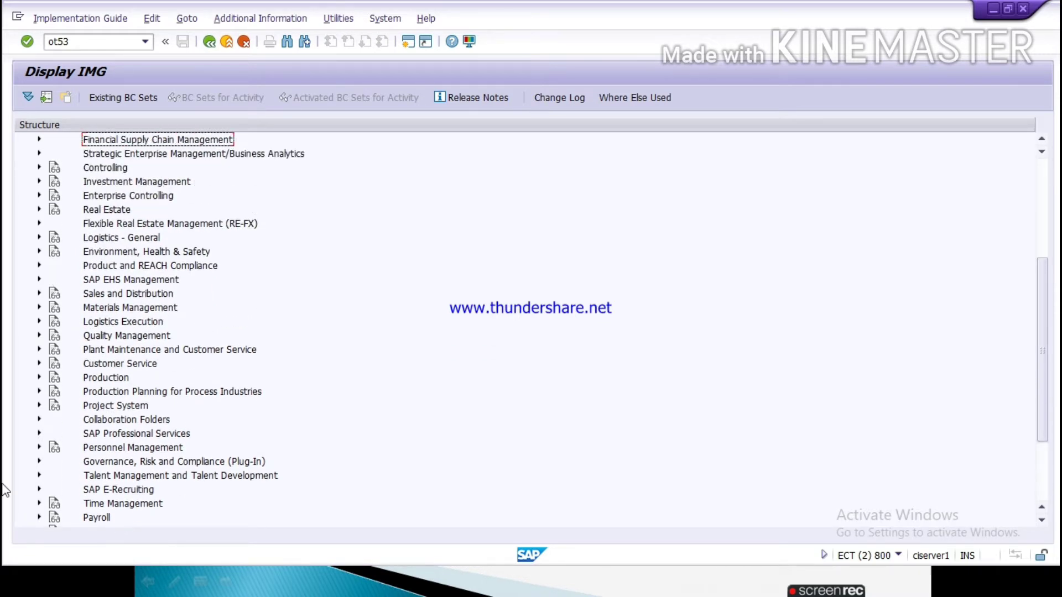
click(40, 238)
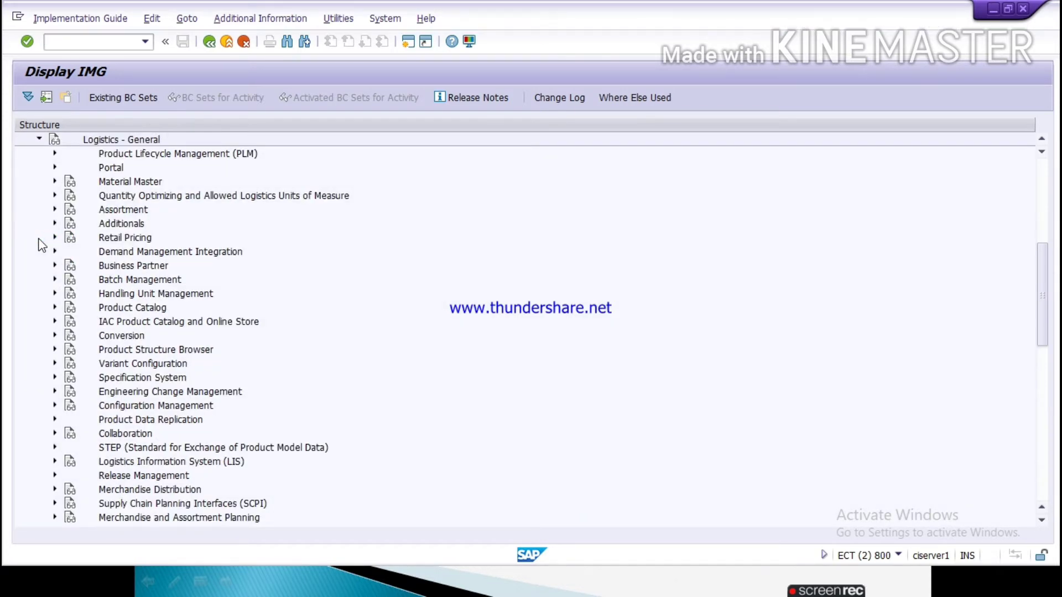
Open the Maintain Company Code Settings activity under Tax on Goods Movements, India, Basic Settings
key(Down)
key(Down)
key(Down)
key(Down)
key(Down)
key(Down)
key(Down)
key(Down)
key(Down)
key(Down)
key(Down)
key(Down)
key(Down)
key(Down)
key(Down)
key(Down)
key(Down)
key(Down)
key(Down)
key(Down)
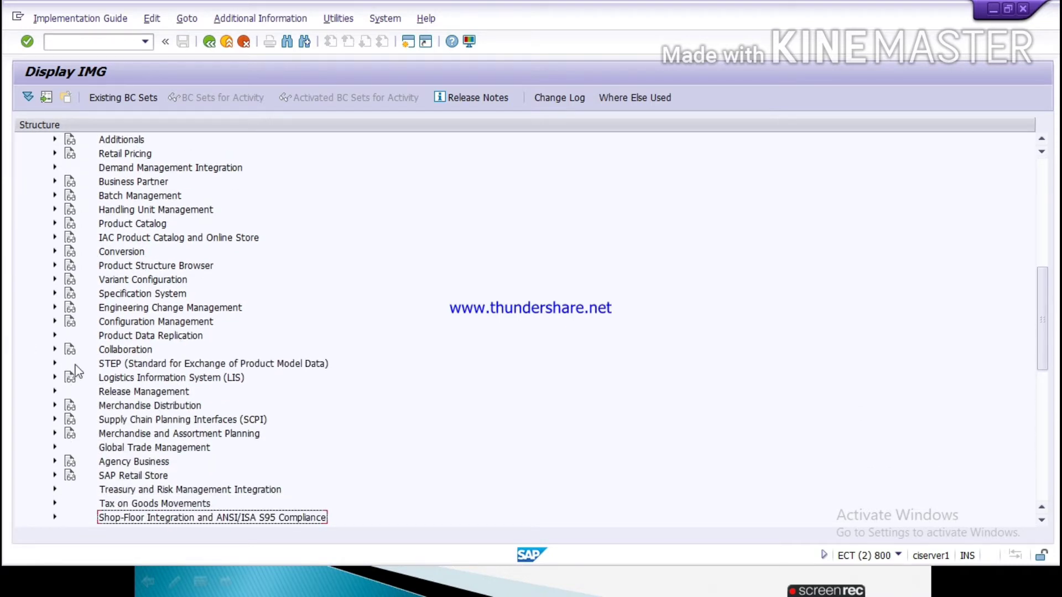
click(56, 503)
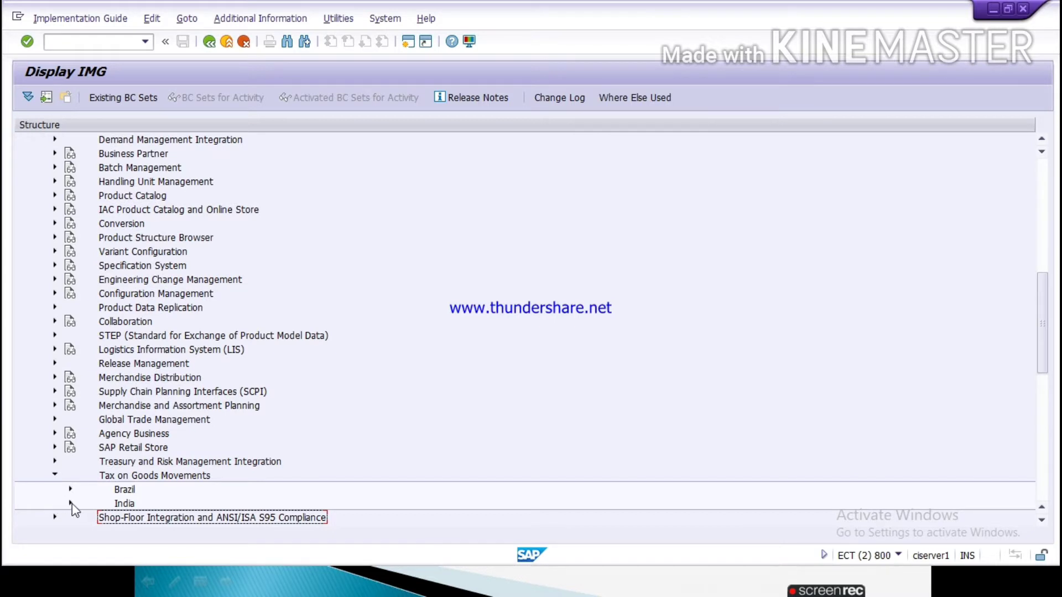
click(71, 503)
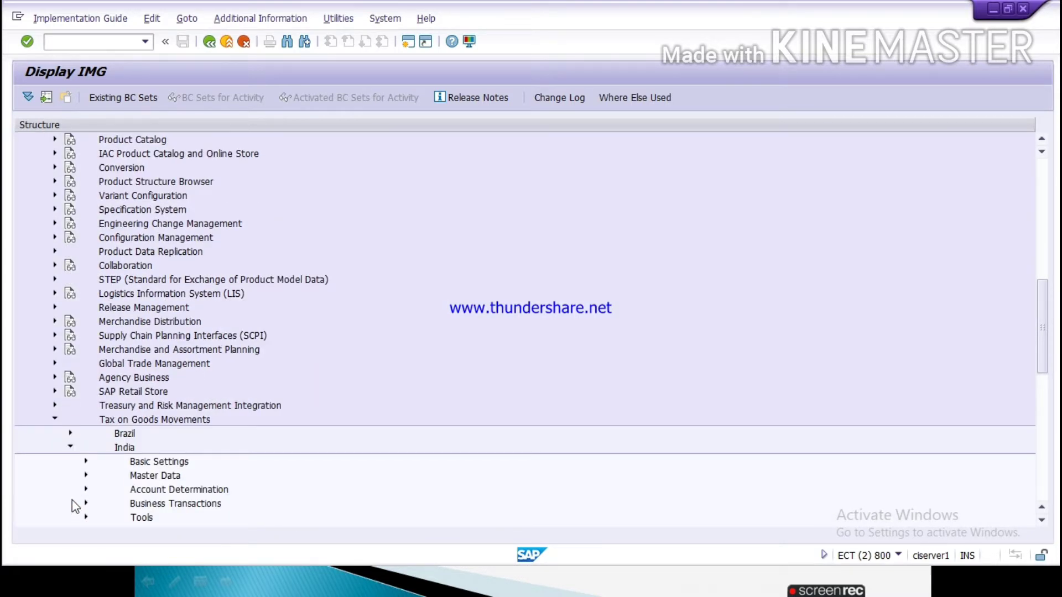
click(85, 461)
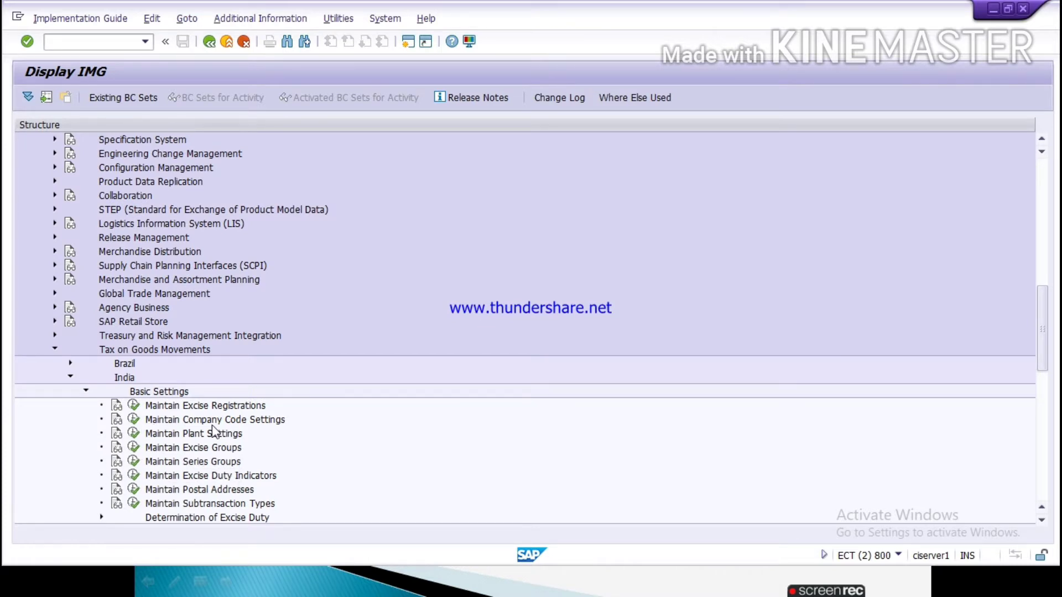
click(134, 420)
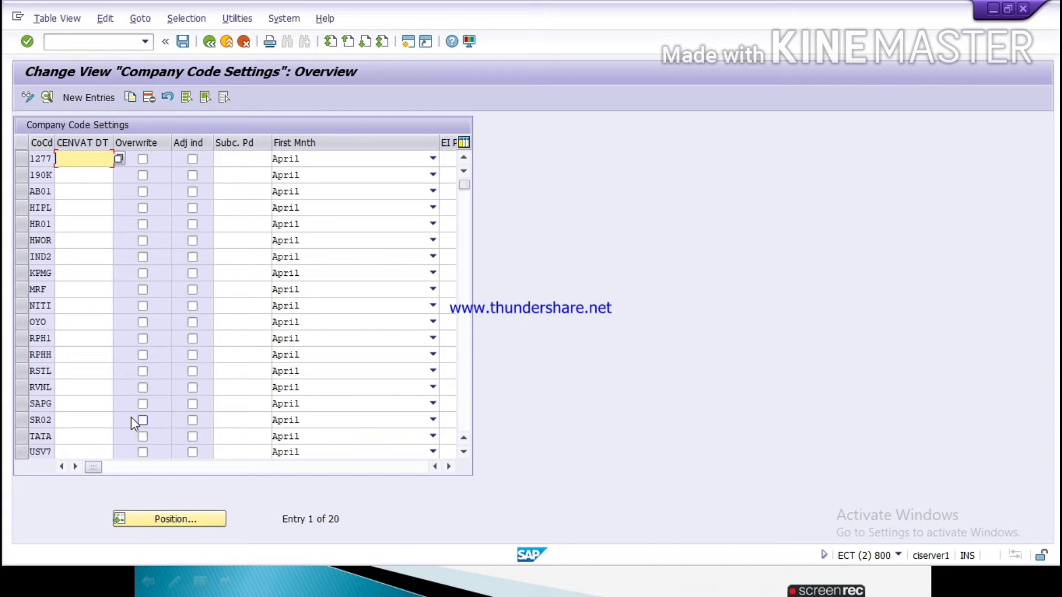
Fill in a new company code settings entry for company code TATA with April as the first month
click(94, 99)
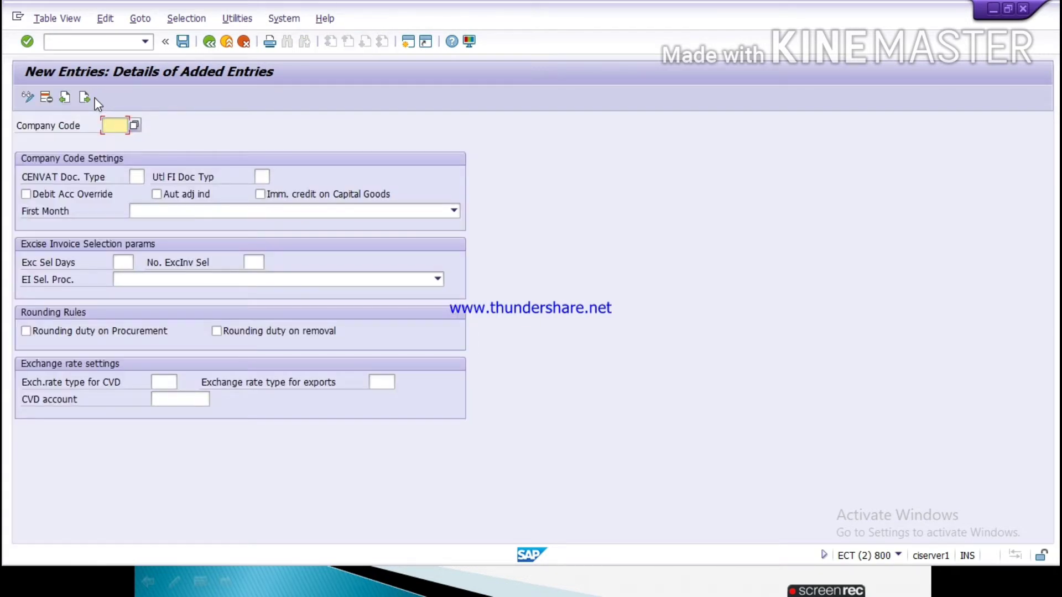
text(I)
text(TATA)
click(157, 210)
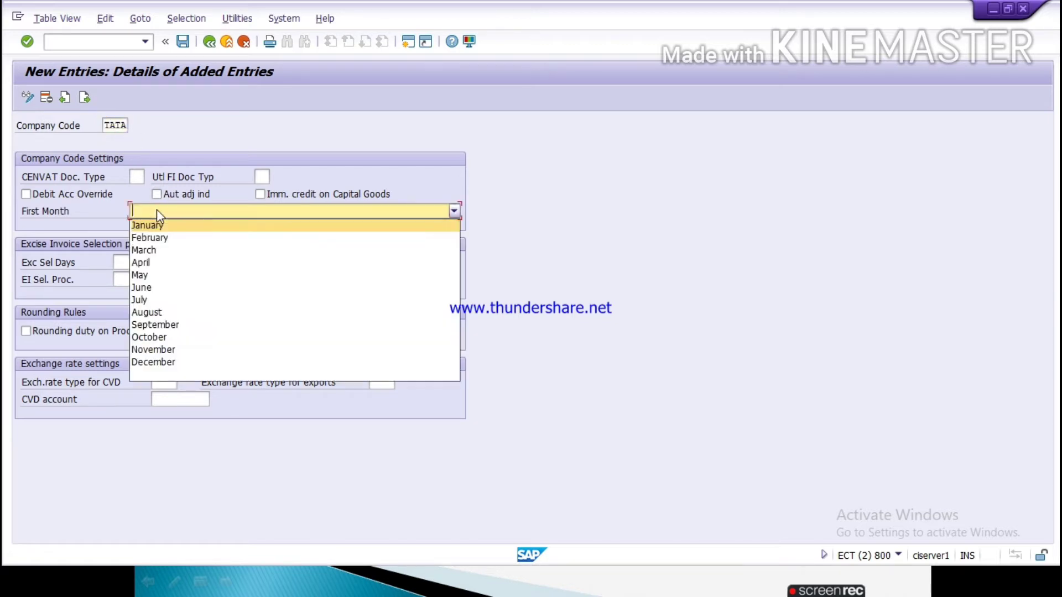
click(153, 262)
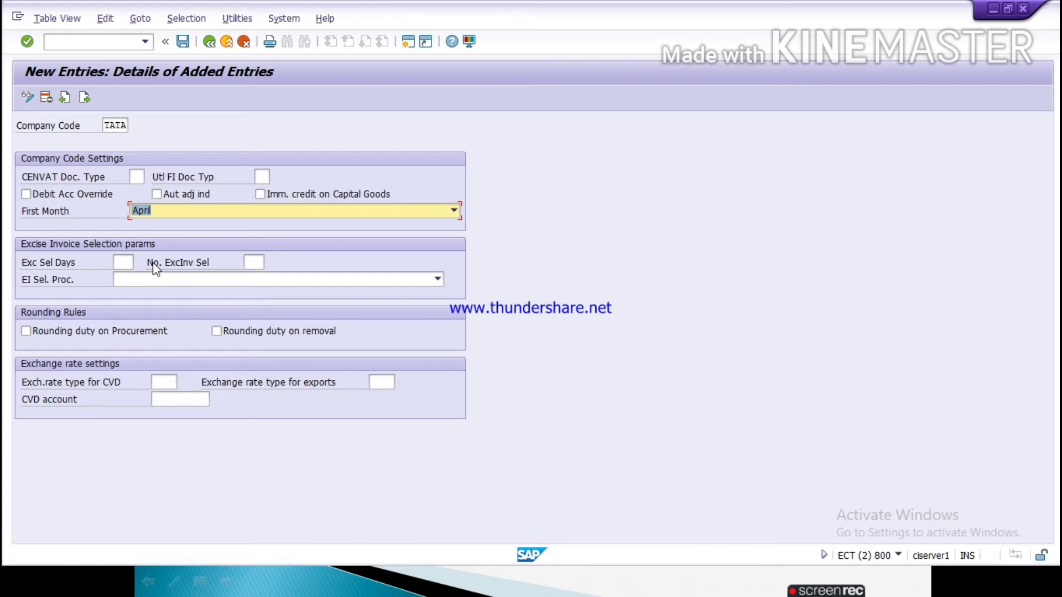
click(165, 213)
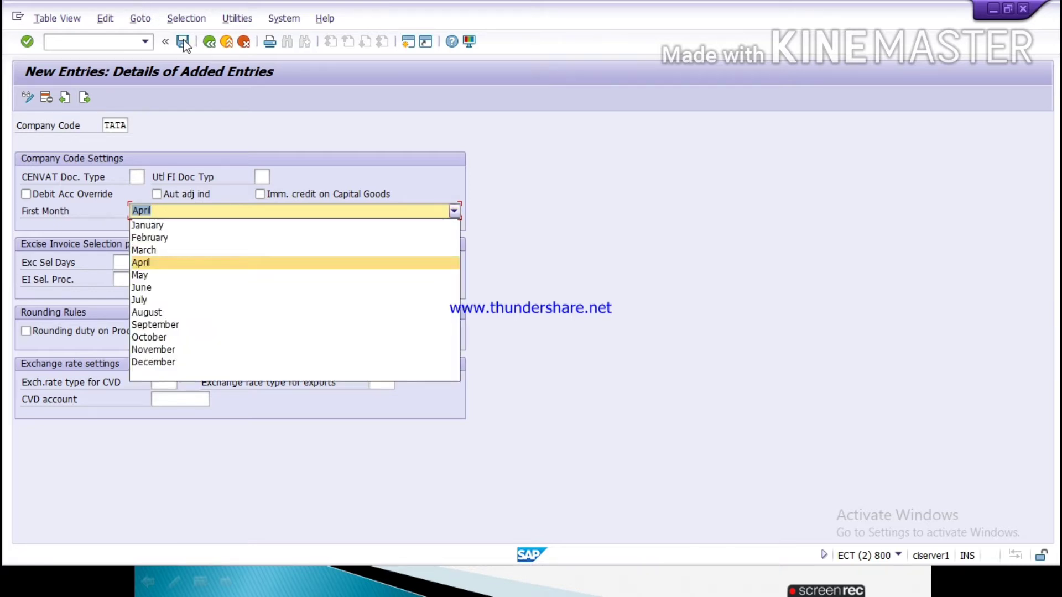
click(258, 149)
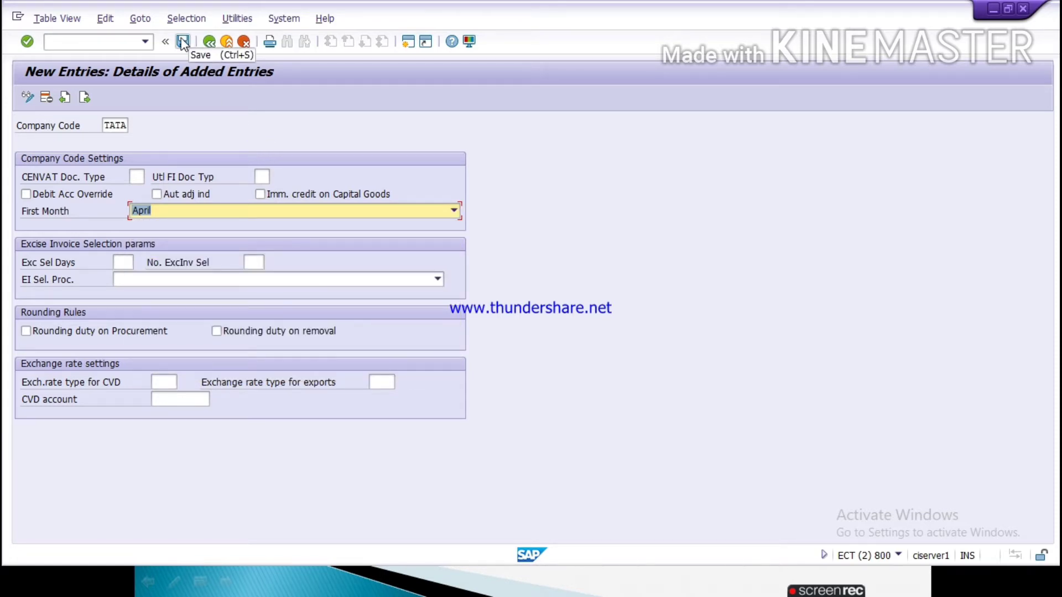
Consult the TDS Configuration slide, then exit the G/L account display session to SAP Easy Access
key(alt+Tab)
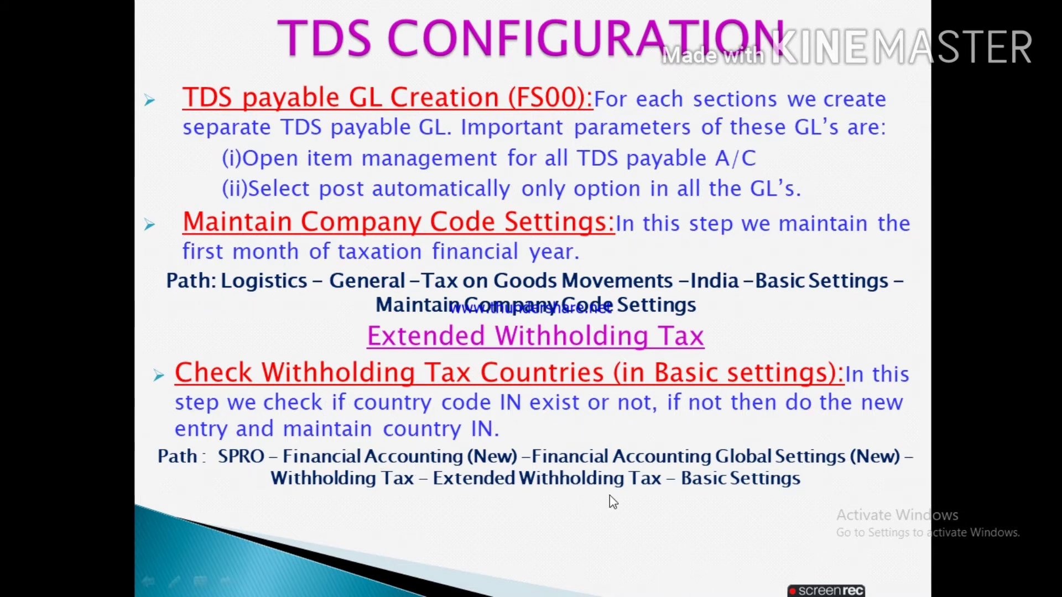
key(alt+Tab)
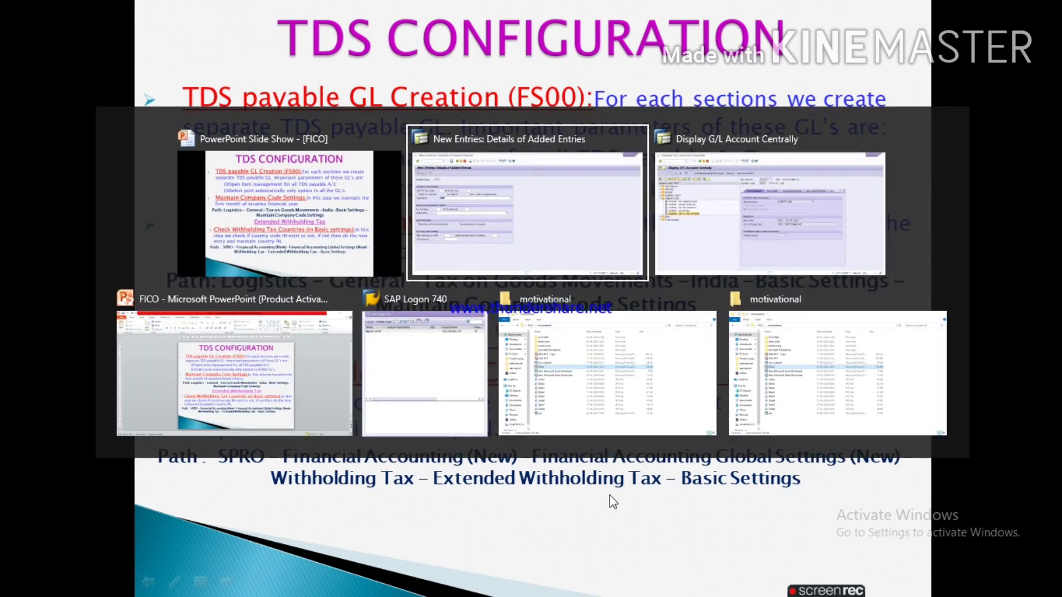
key(alt+Tab)
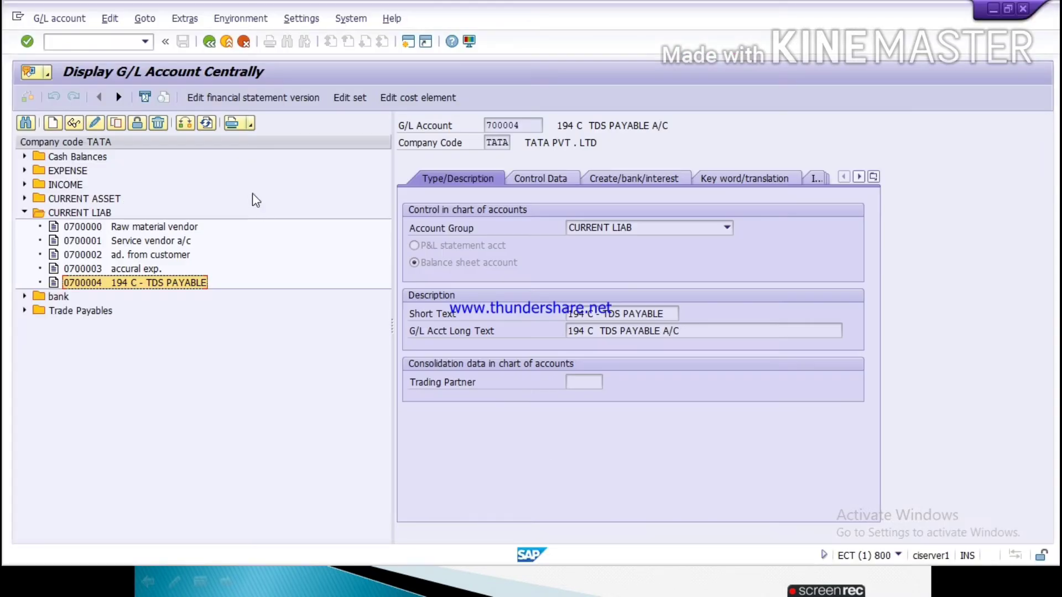
click(244, 42)
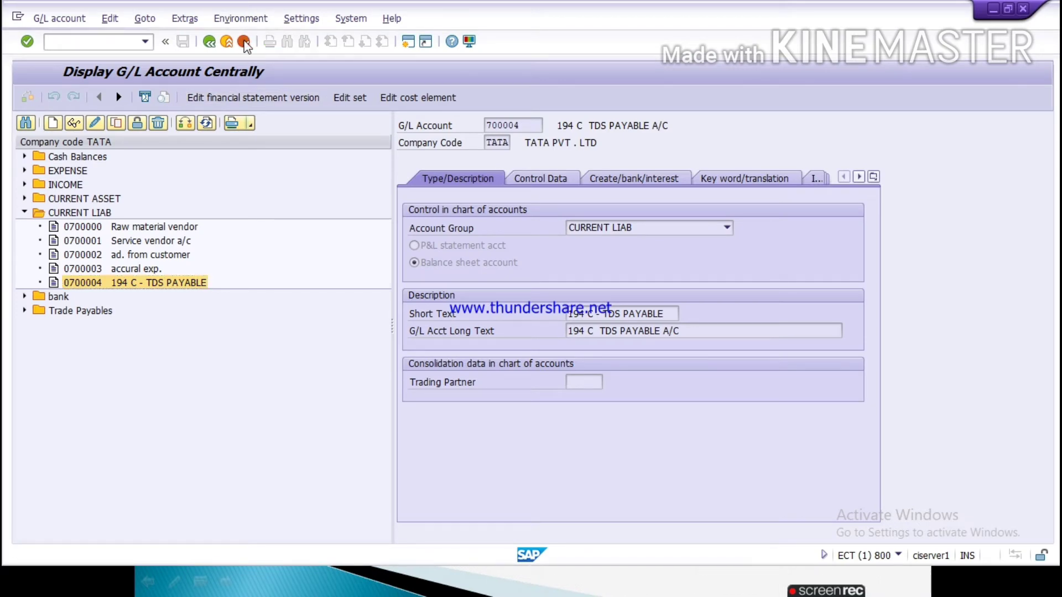
click(243, 42)
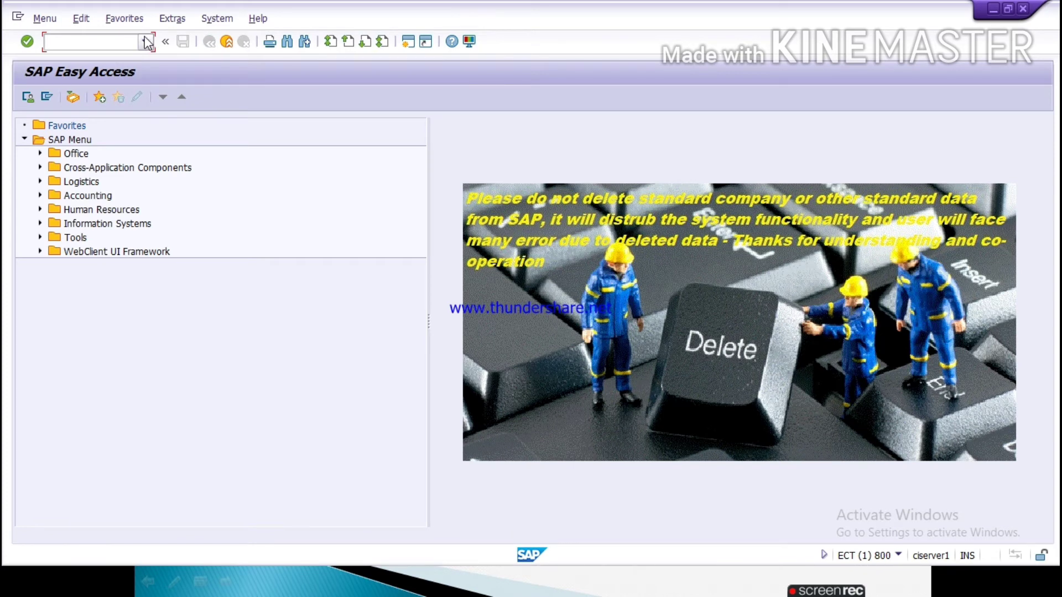
Start the SPRO transaction and display the SAP Reference IMG
text(SPRO)
key(Return)
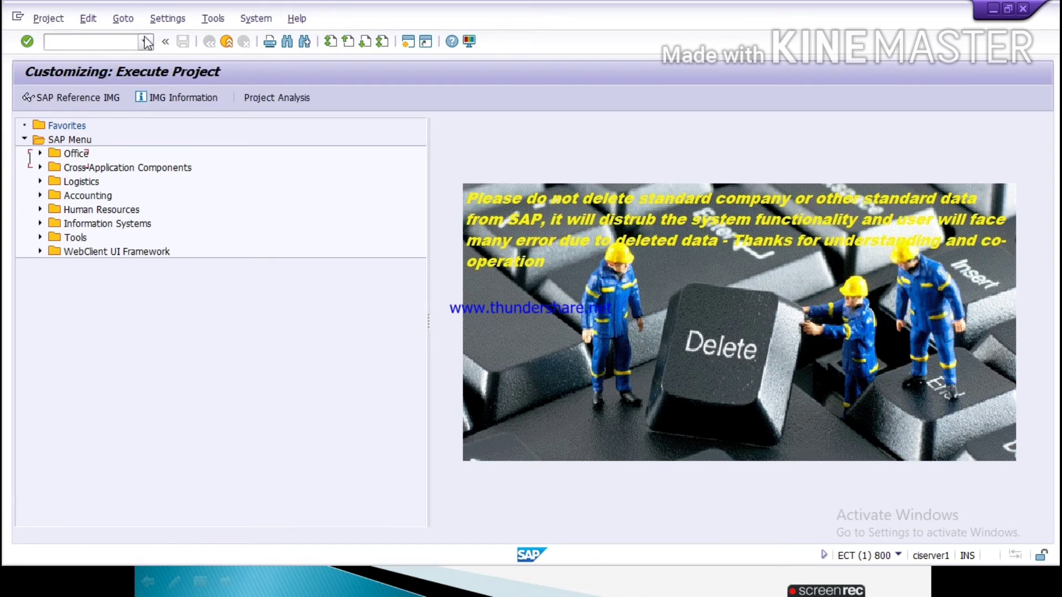
click(61, 100)
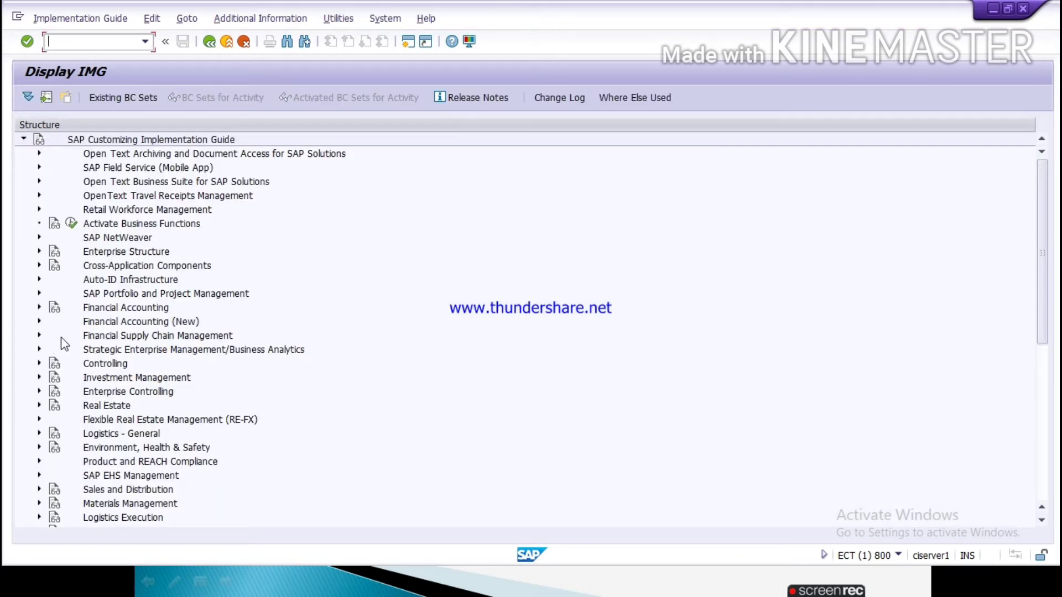
Open Check Withholding Tax Countries under Financial Accounting (New), Global Settings, Withholding Tax, Extended Withholding Tax, Basic Settings
click(38, 322)
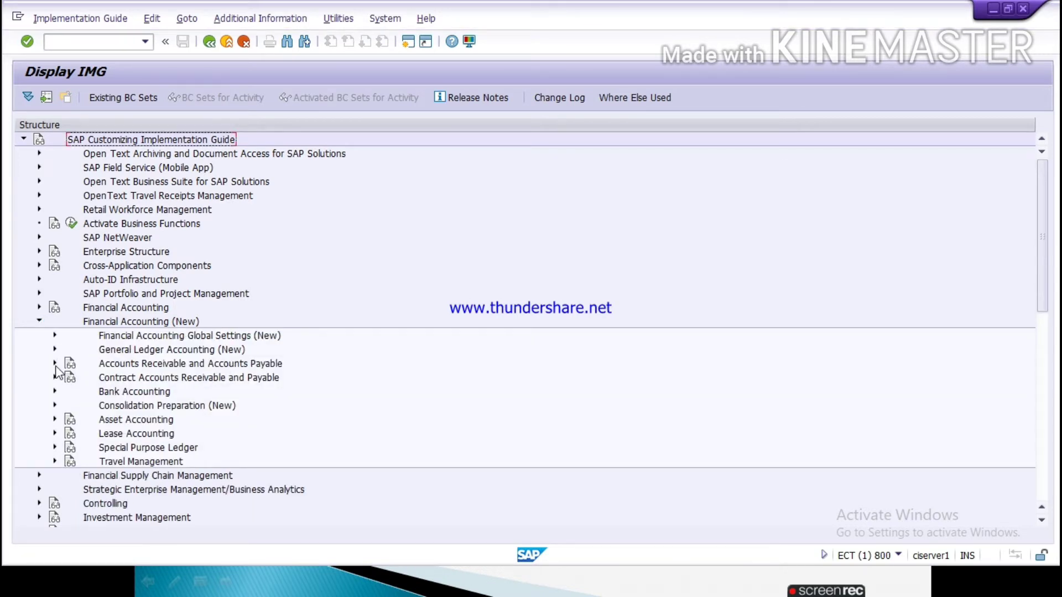
click(55, 335)
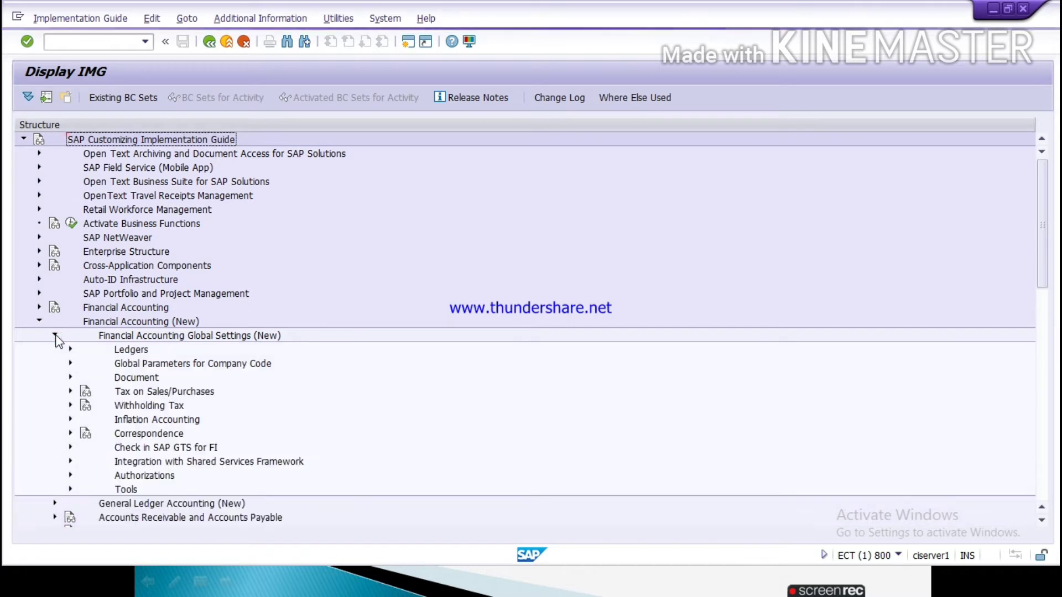
click(70, 406)
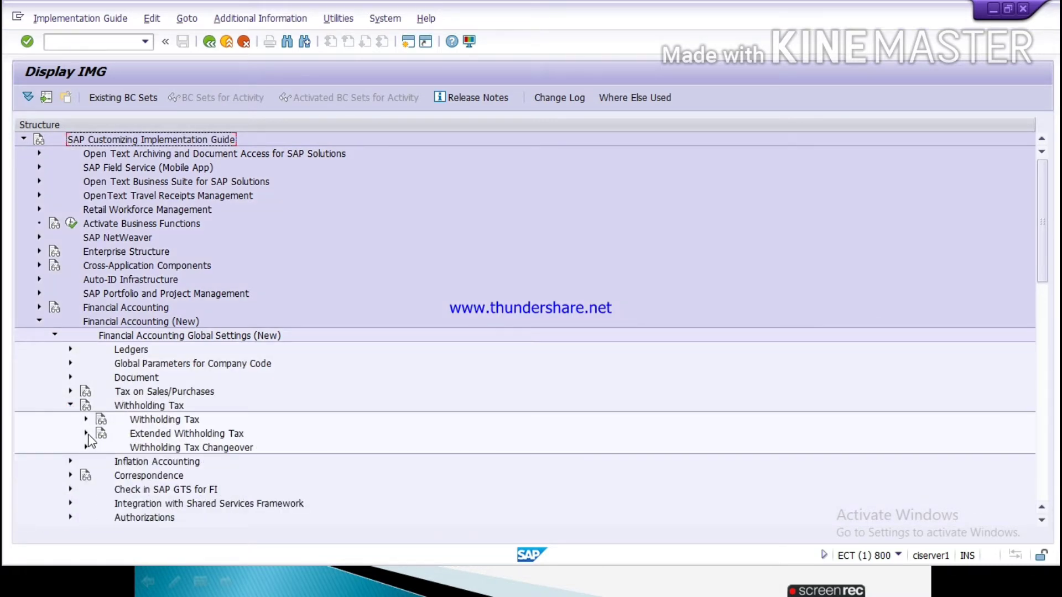
click(87, 433)
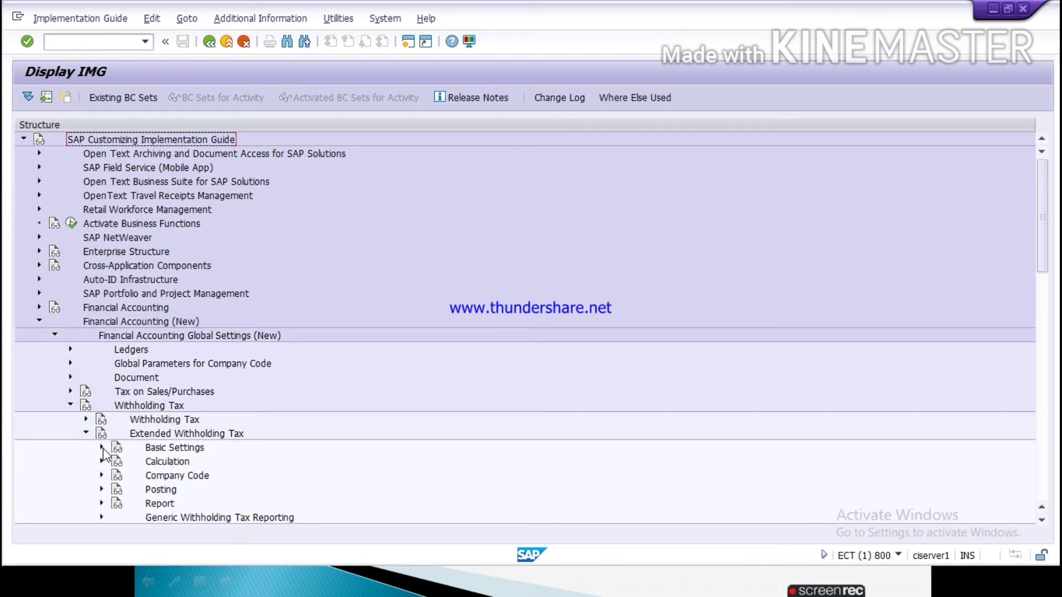
click(101, 448)
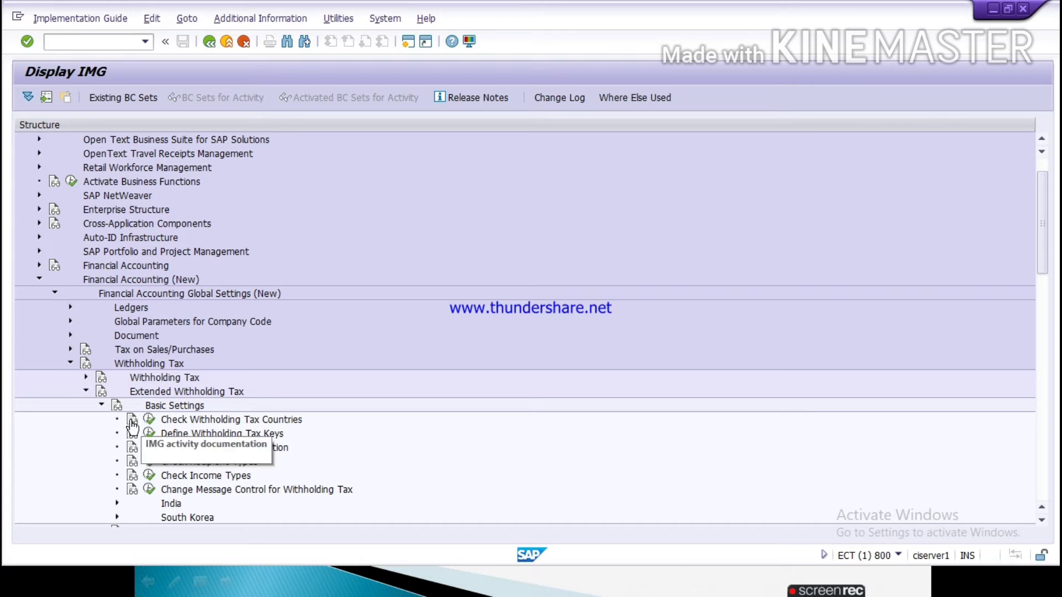
click(149, 421)
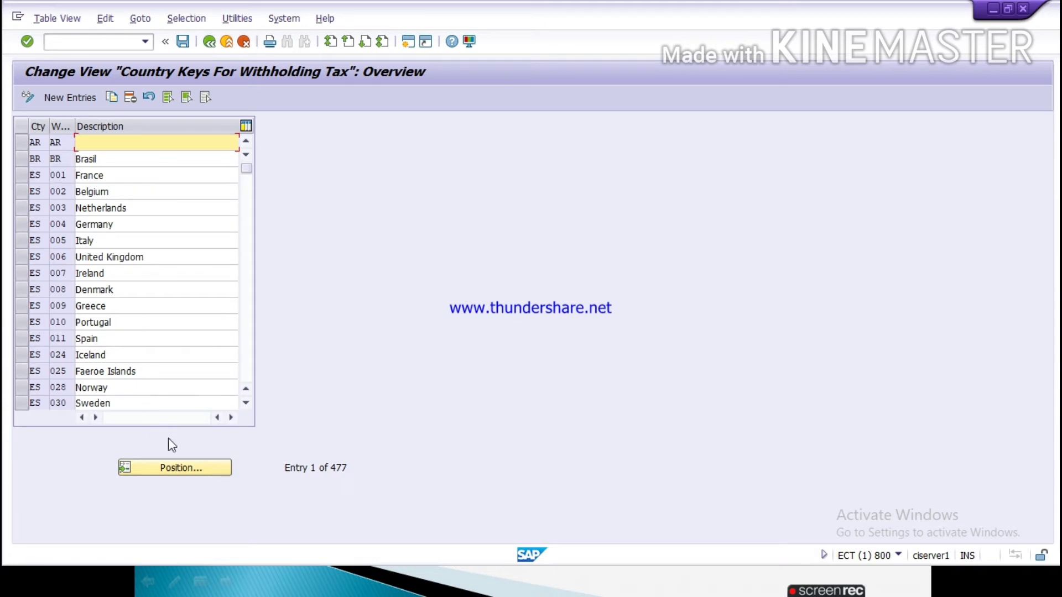
Position the withholding tax country list on country IN to check for an India entry
click(172, 470)
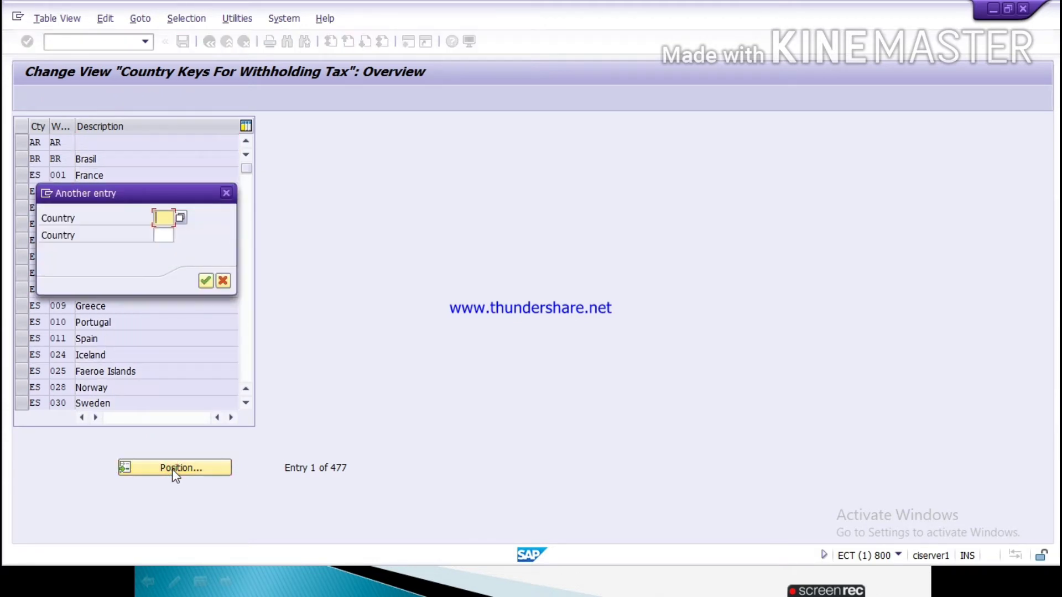
text(IN)
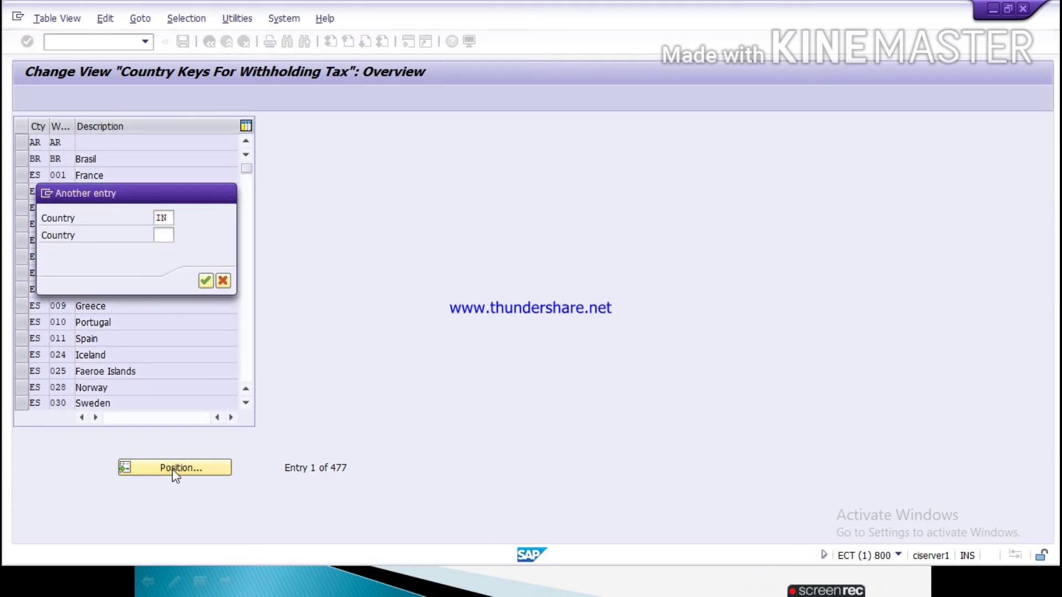
key(Return)
click(135, 142)
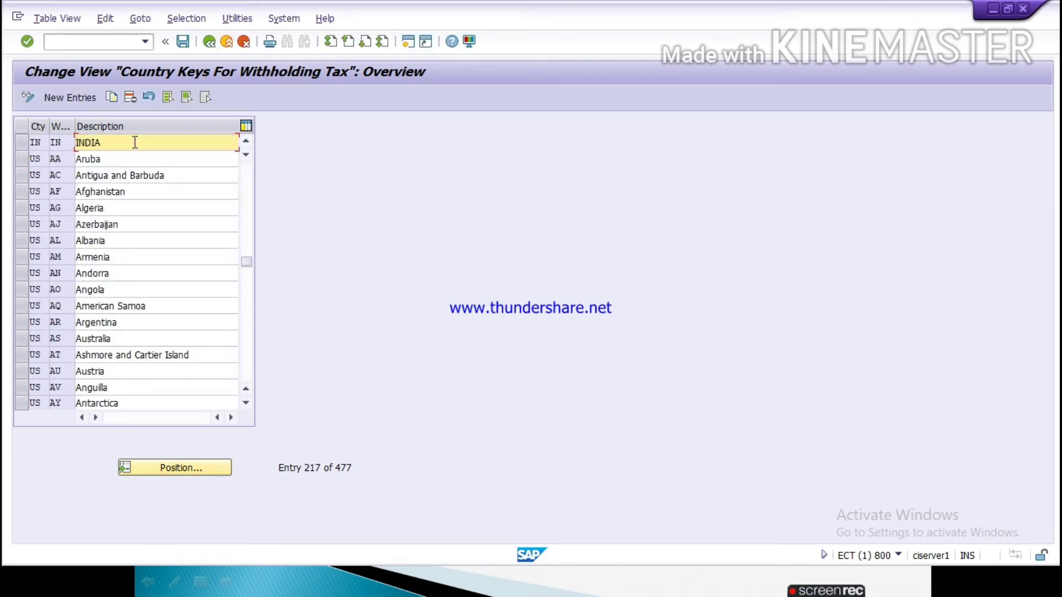
Fill in a trial country entry with country IN, withholding country IN and description INDIA, and discard it
click(68, 98)
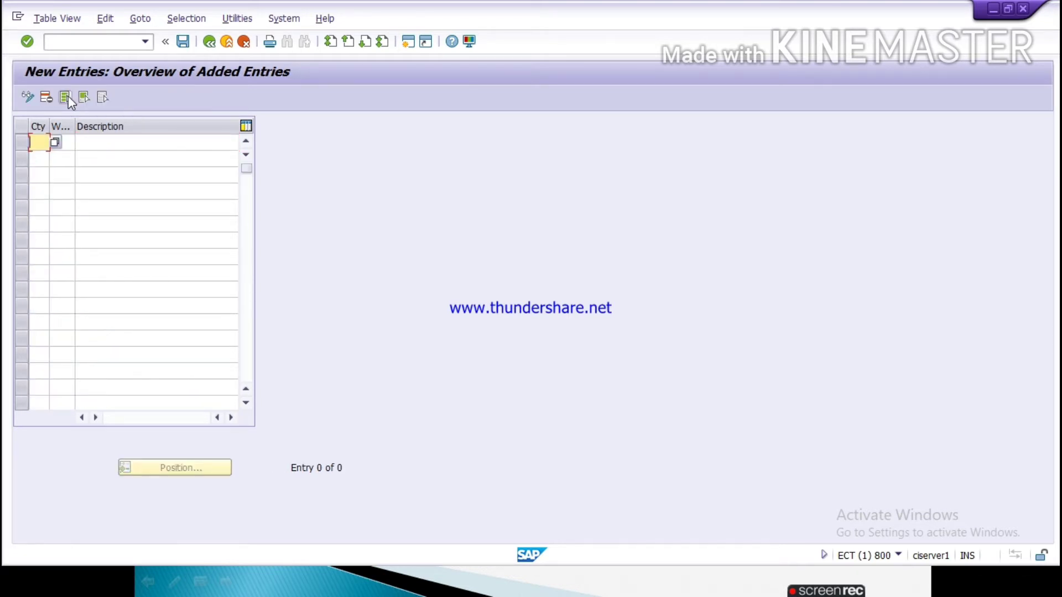
text(IN)
key(Tab)
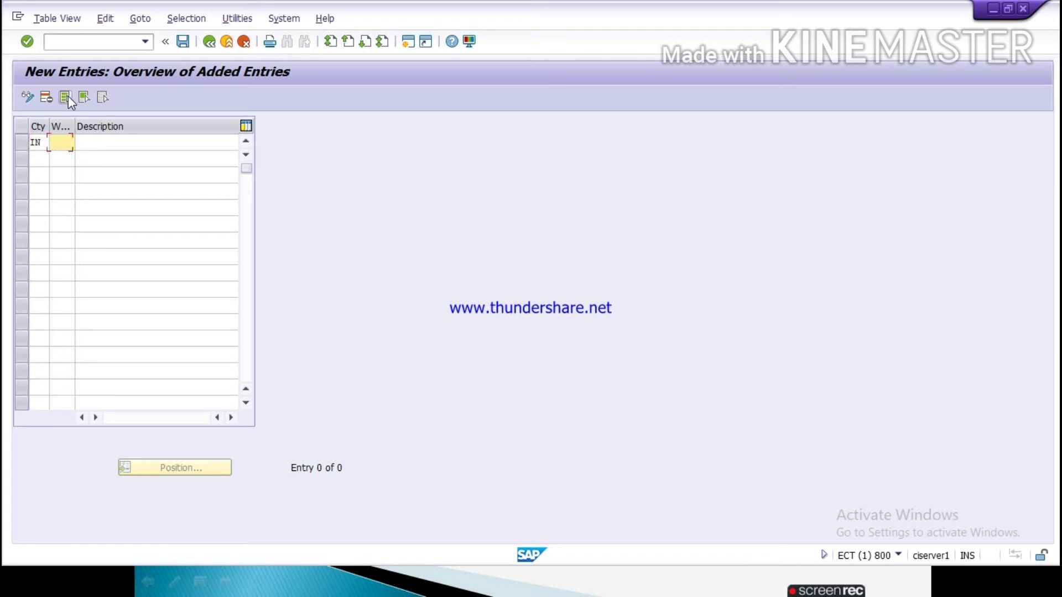
text(IN)
key(Tab)
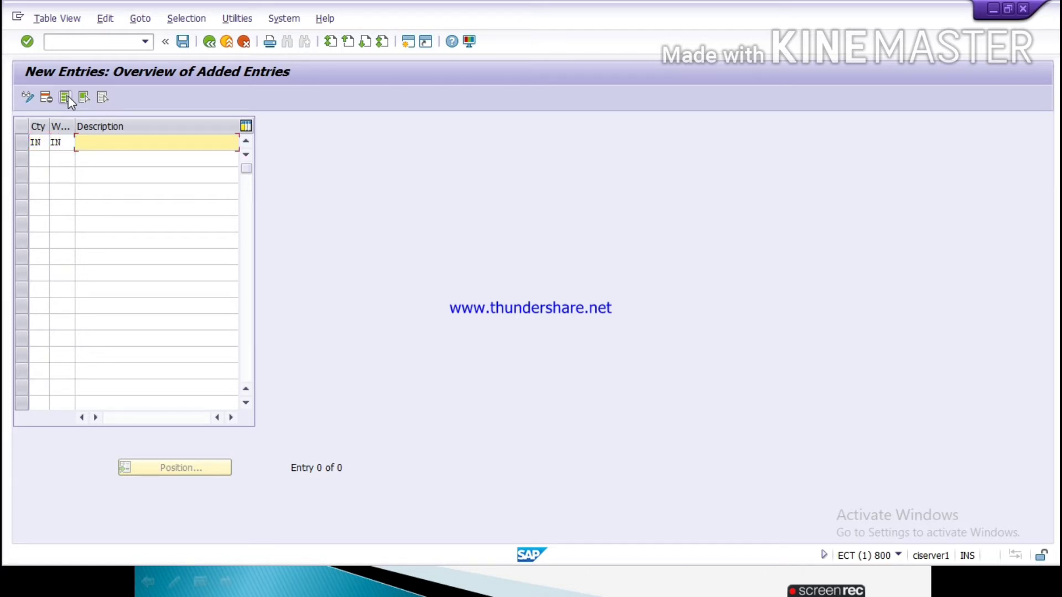
text(INDIA)
click(243, 42)
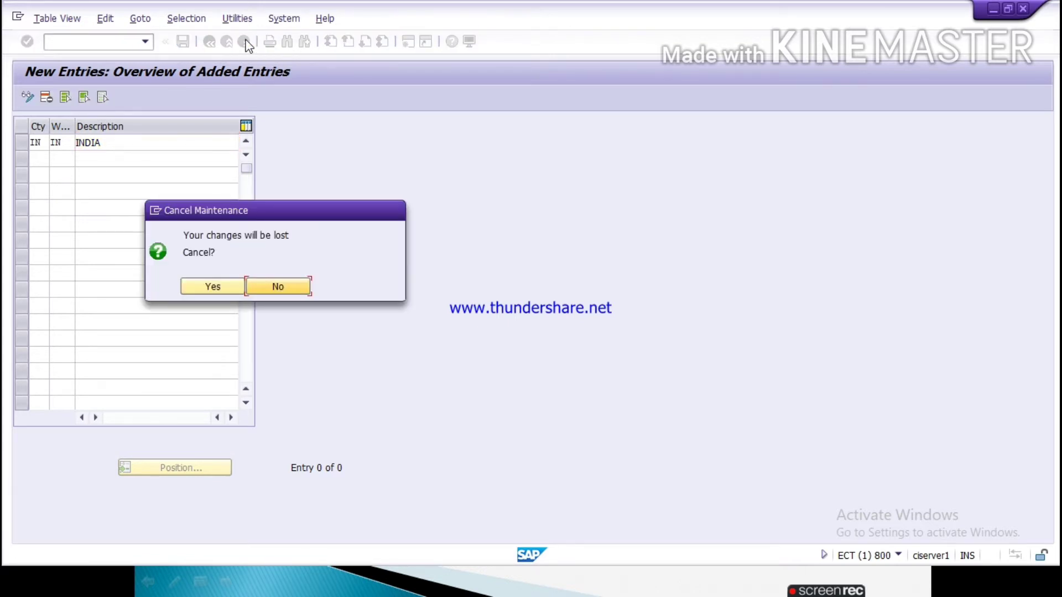
click(223, 284)
Consult the slide on defining withholding tax keys in the PowerPoint slide show, then return to SAP
key(alt+Tab)
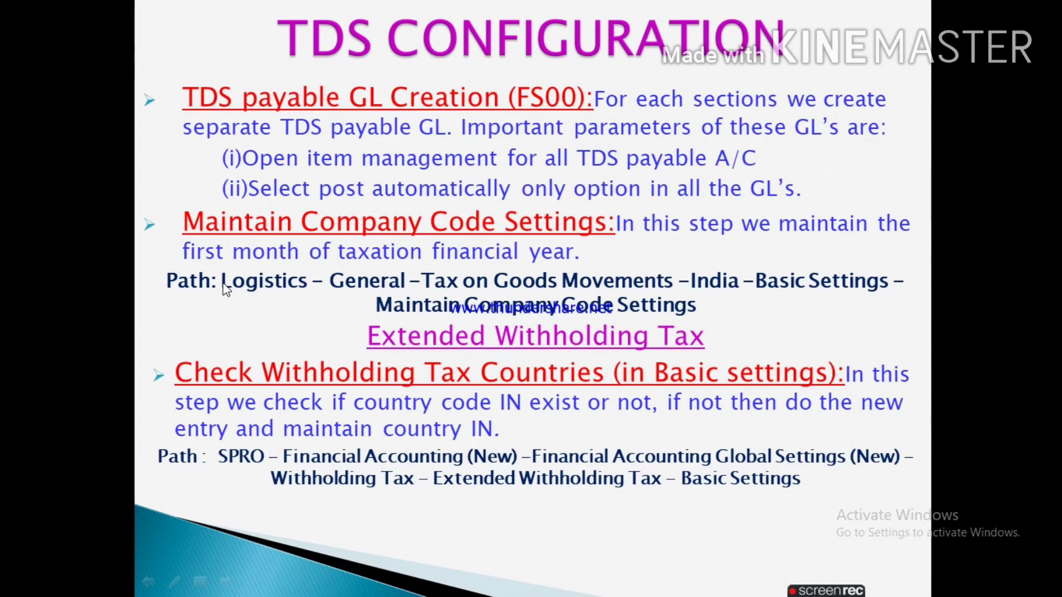
click(223, 285)
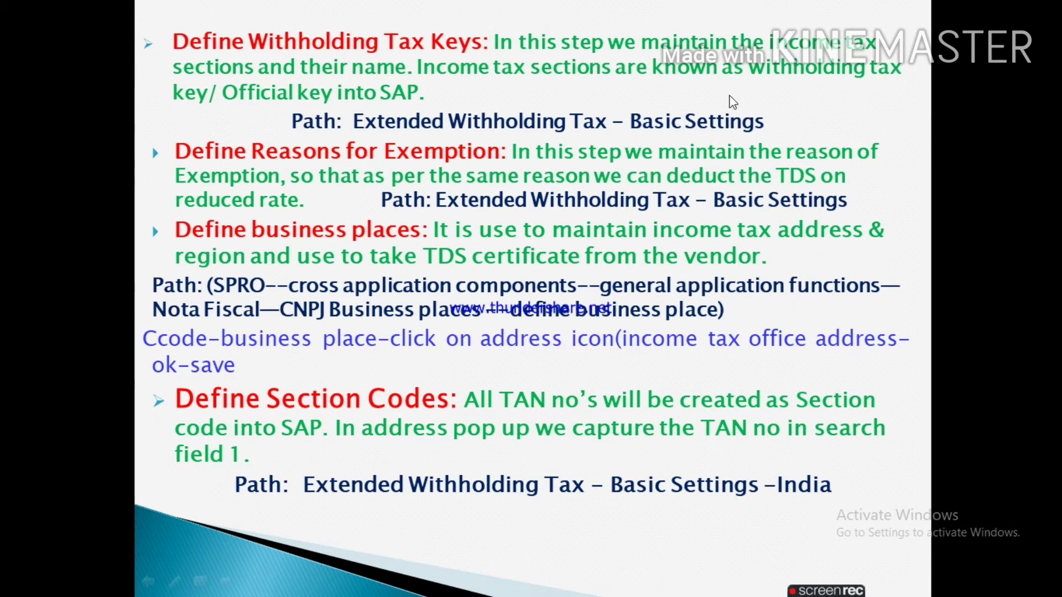
key(alt+Tab)
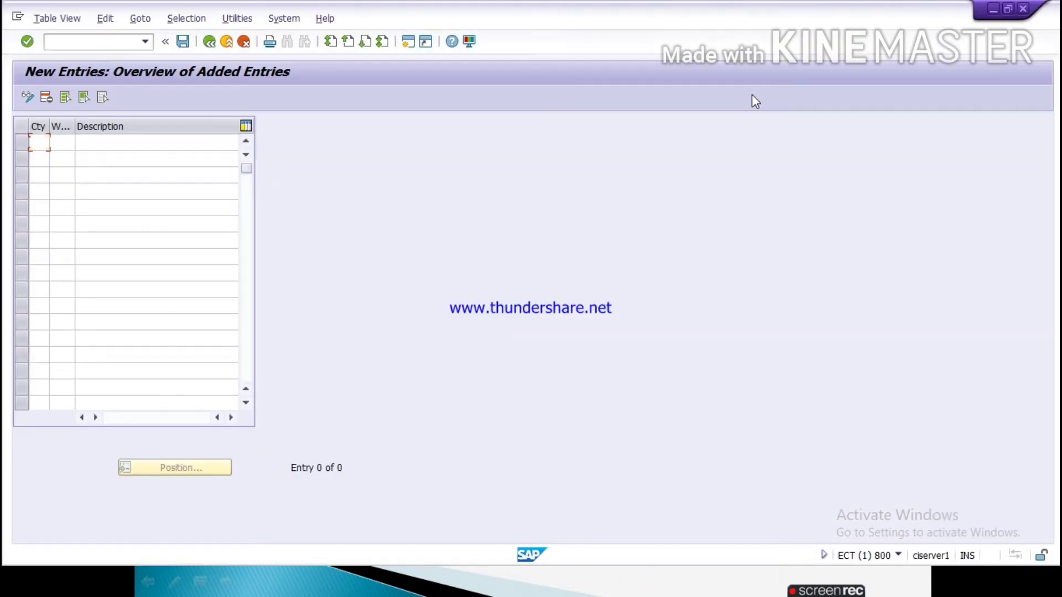
Exit the withholding tax country view and open Define Withholding Tax Keys for country key IN
click(245, 44)
click(244, 45)
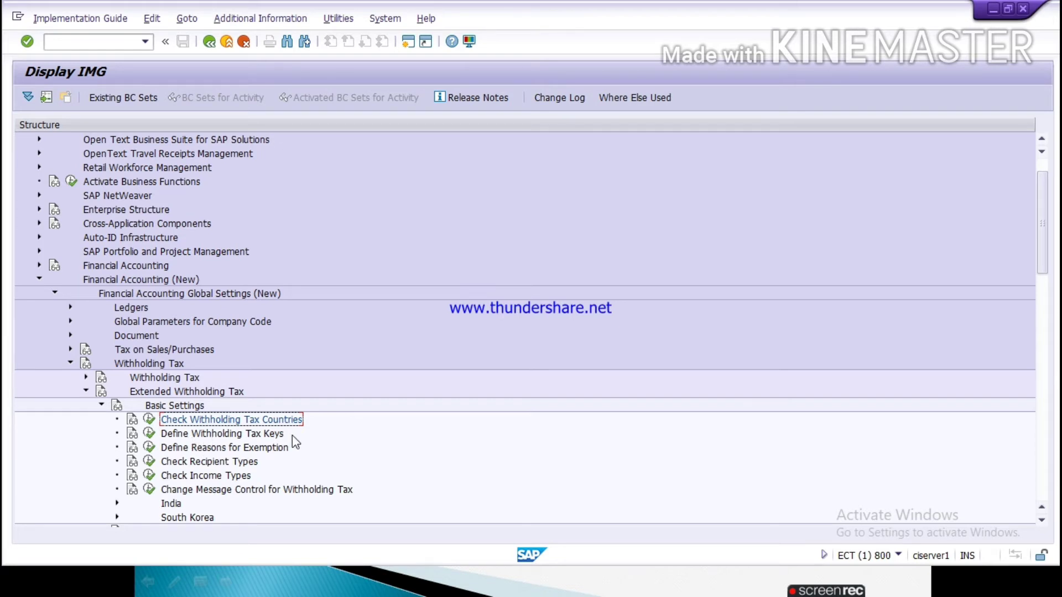
click(153, 436)
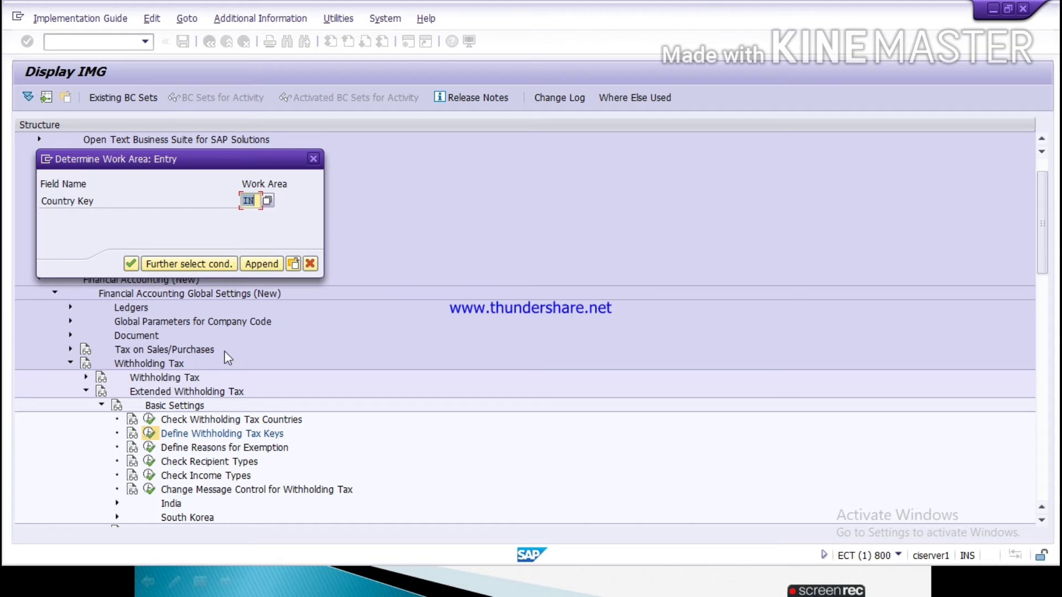
key(Return)
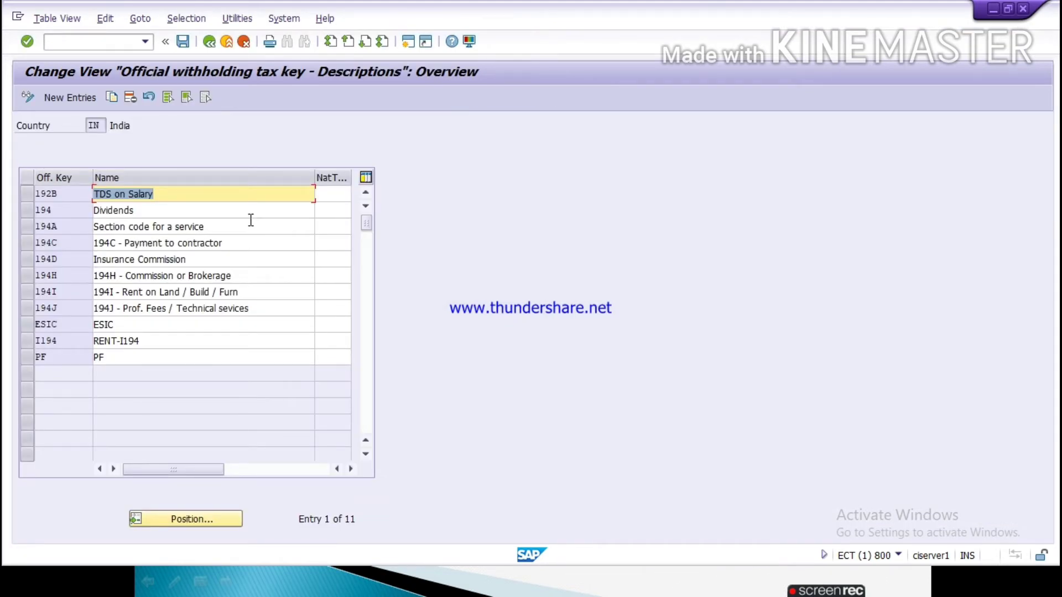
Fill in a new withholding tax key entry with official key 194C and the name 194C - Payment to contractor
click(81, 97)
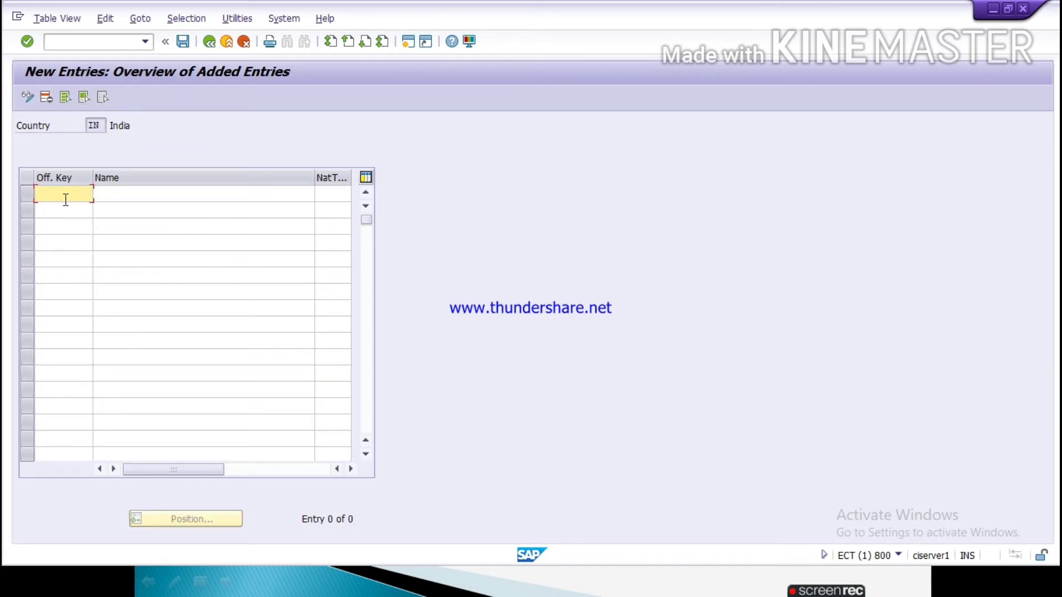
text(1)
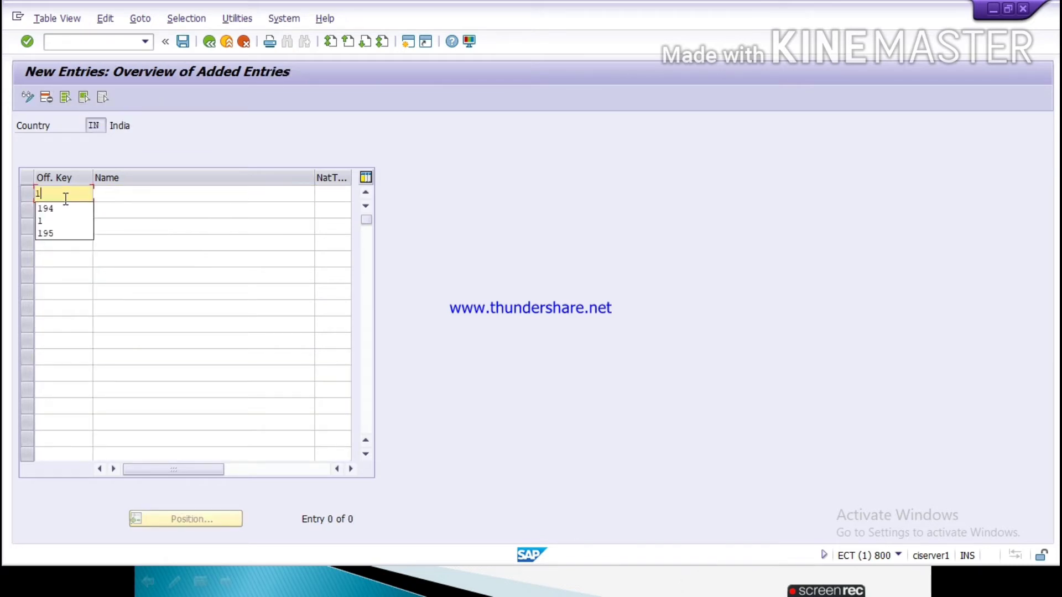
text(9)
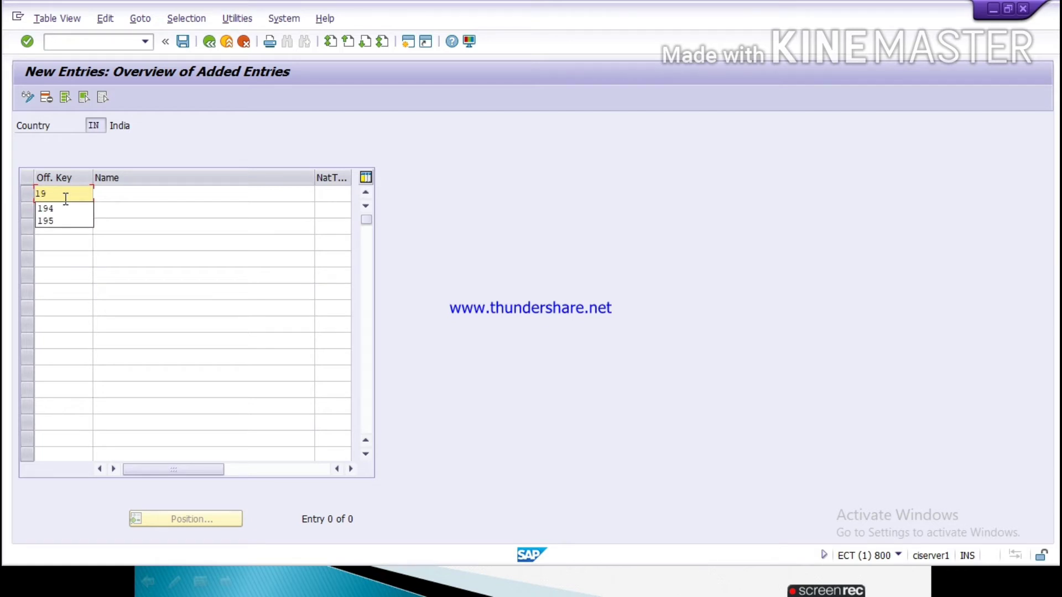
text(4C)
key(Tab)
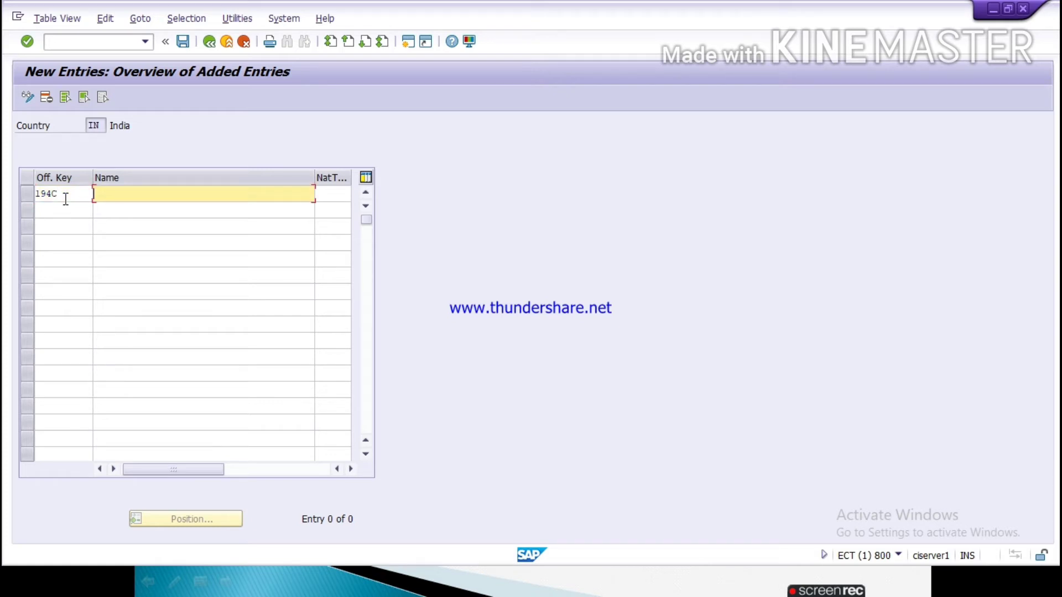
text(1)
key(Down)
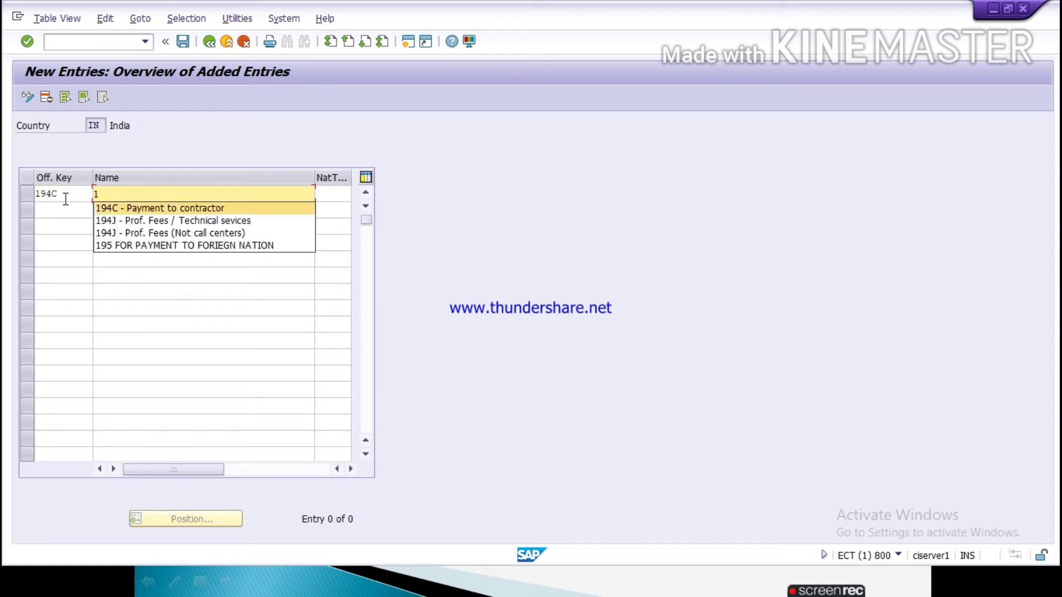
key(Return)
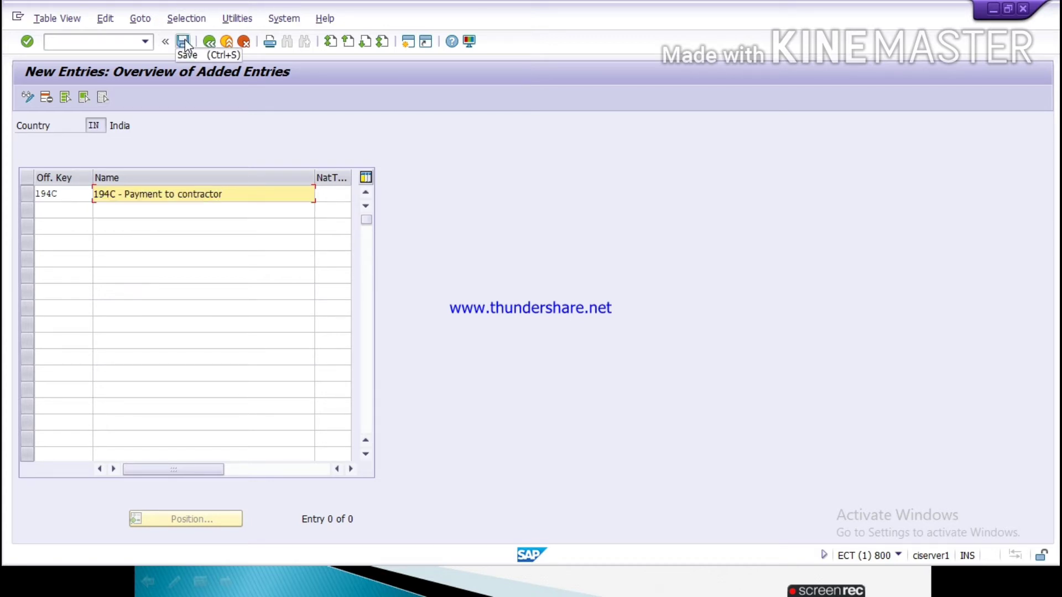
Consult the slide on exemption reasons and business places, then switch to the SAP session with the TATA company code settings
key(alt+Tab)
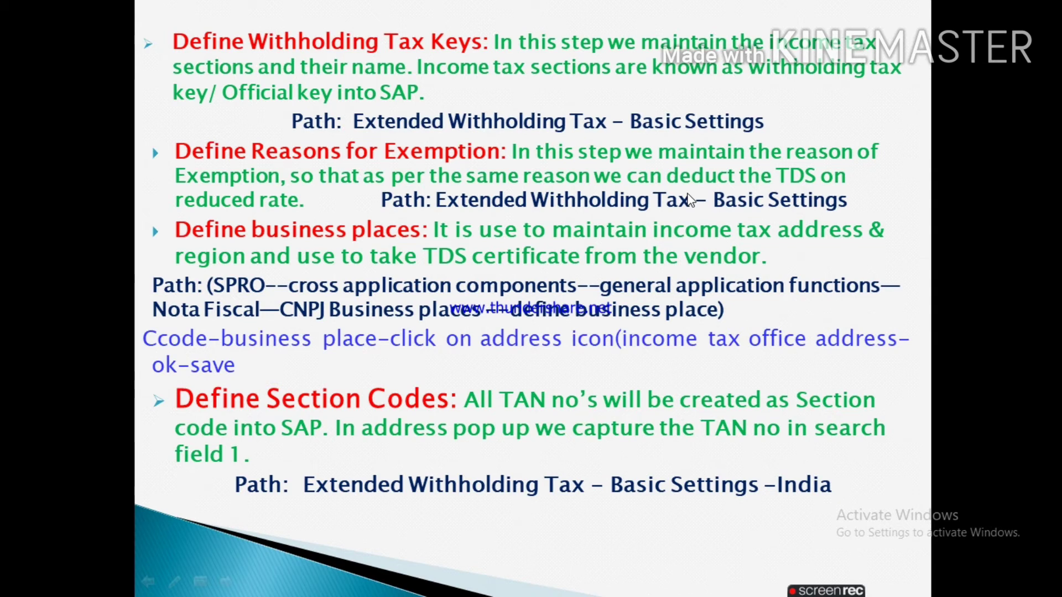
key(alt+Tab)
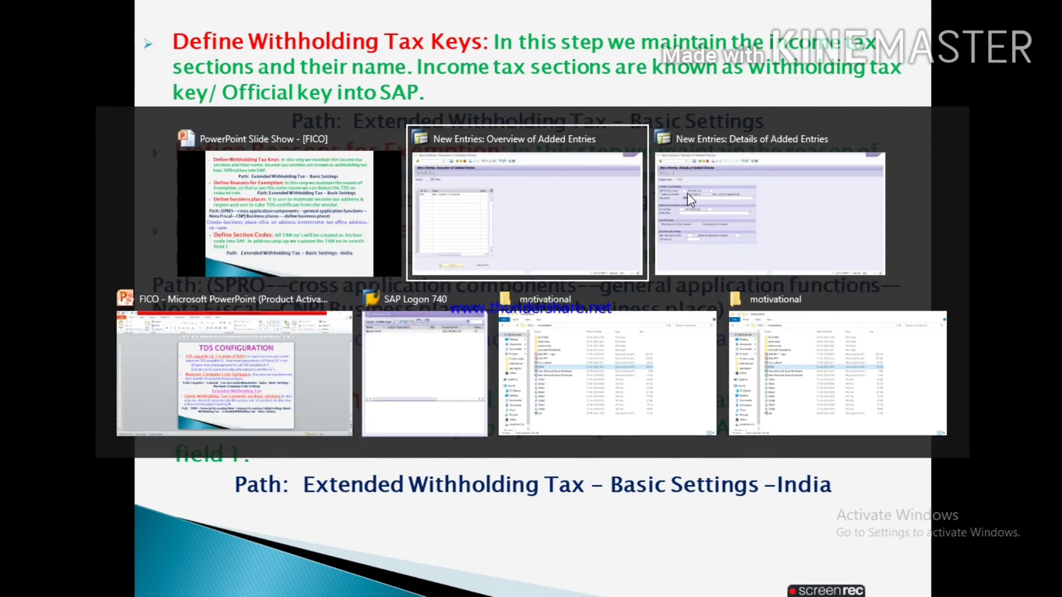
key(alt+Tab)
click(688, 199)
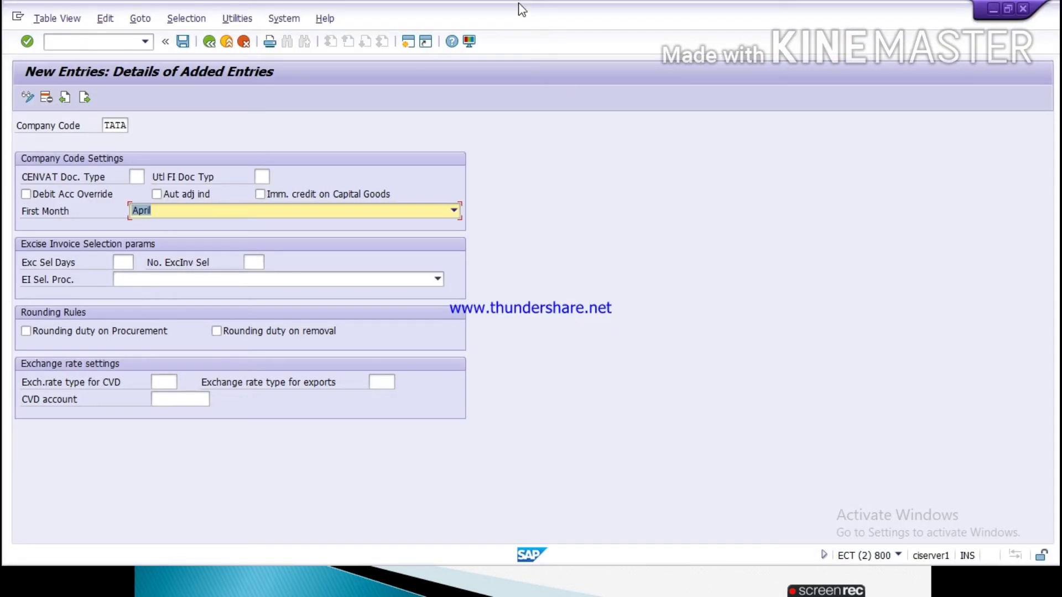
Discard the unsaved TATA company code settings entry and exit to the IMG structure
click(245, 42)
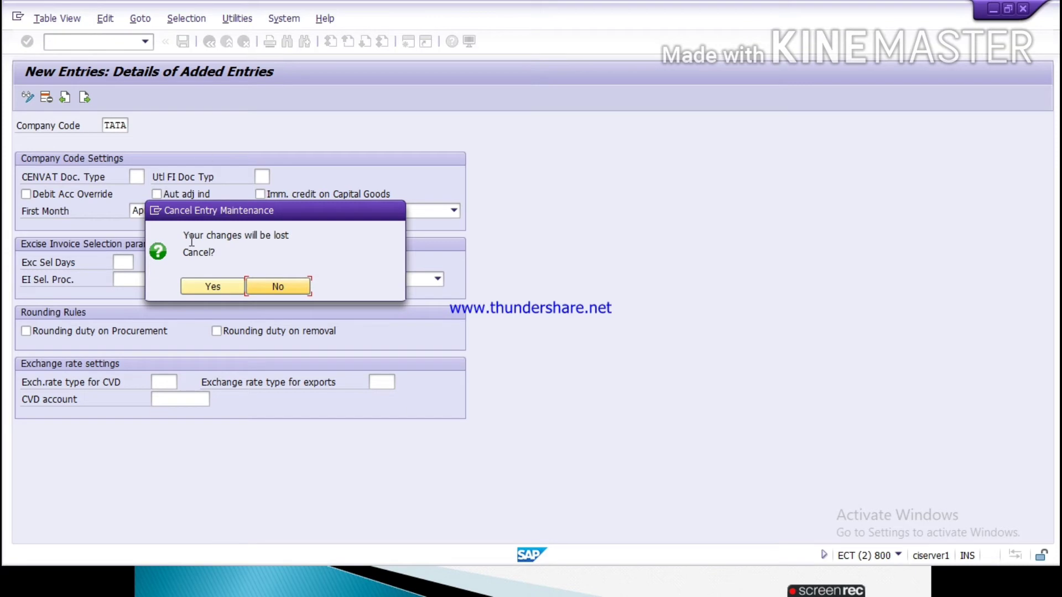
click(213, 286)
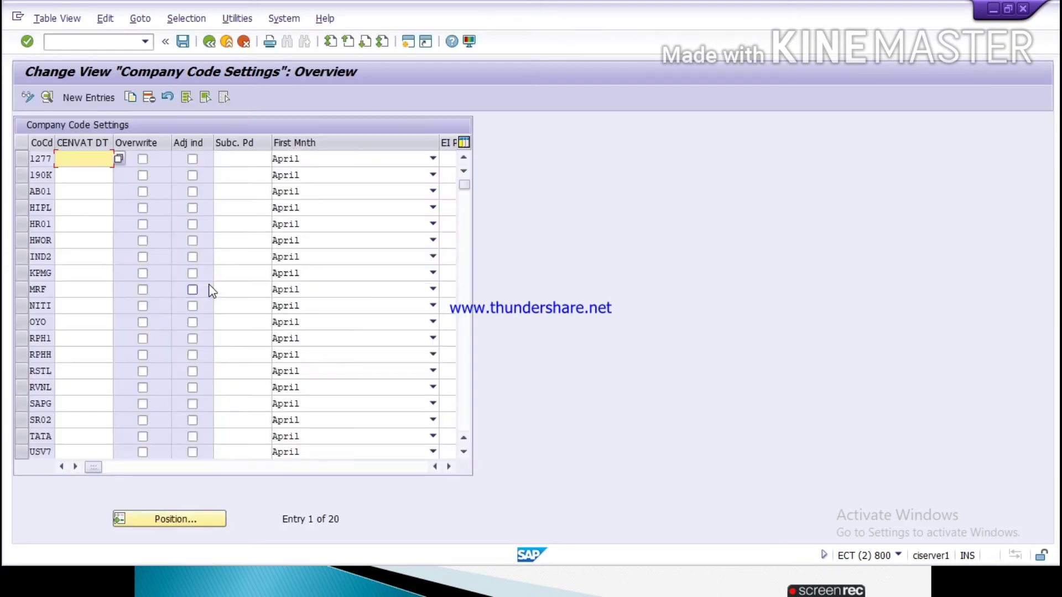
click(244, 42)
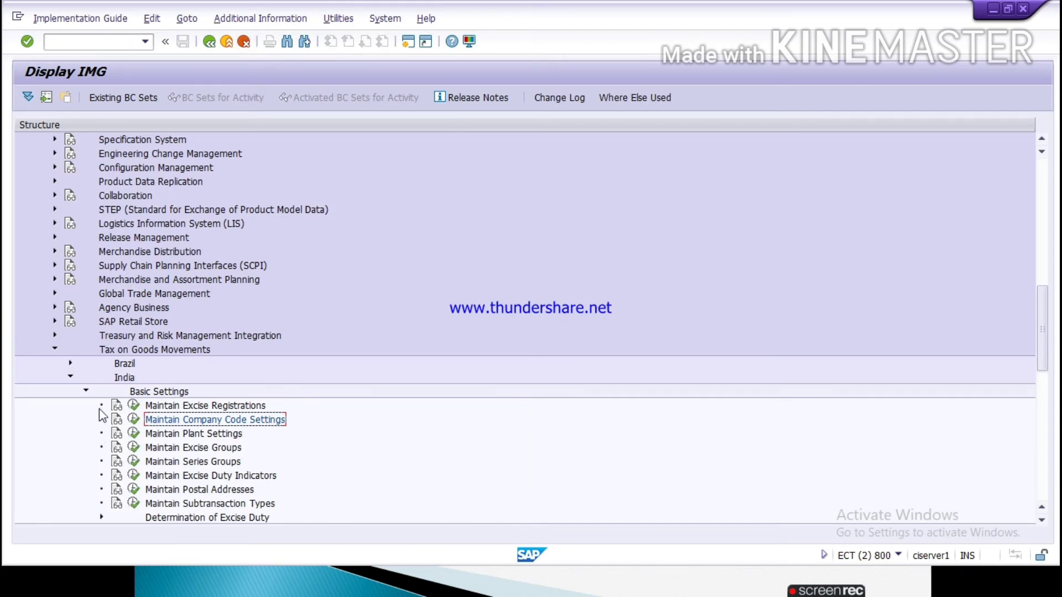
Collapse the Basic Settings node under India in Tax on Goods Movements and return to the IMG's top-level nodes
click(86, 392)
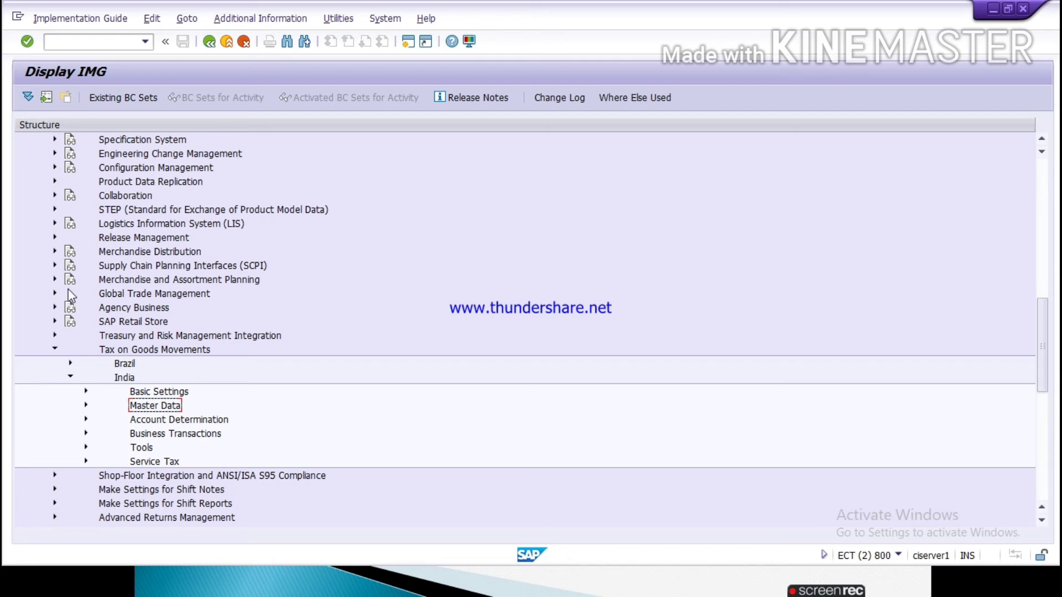
key(Up)
key(Up)
key(Up)
key(Up)
key(Up)
key(Up)
key(Up)
key(Up)
key(Up)
key(Up)
key(Up)
key(Up)
key(Up)
key(Up)
key(Up)
key(Up)
key(Up)
key(Up)
key(Up)
key(Up)
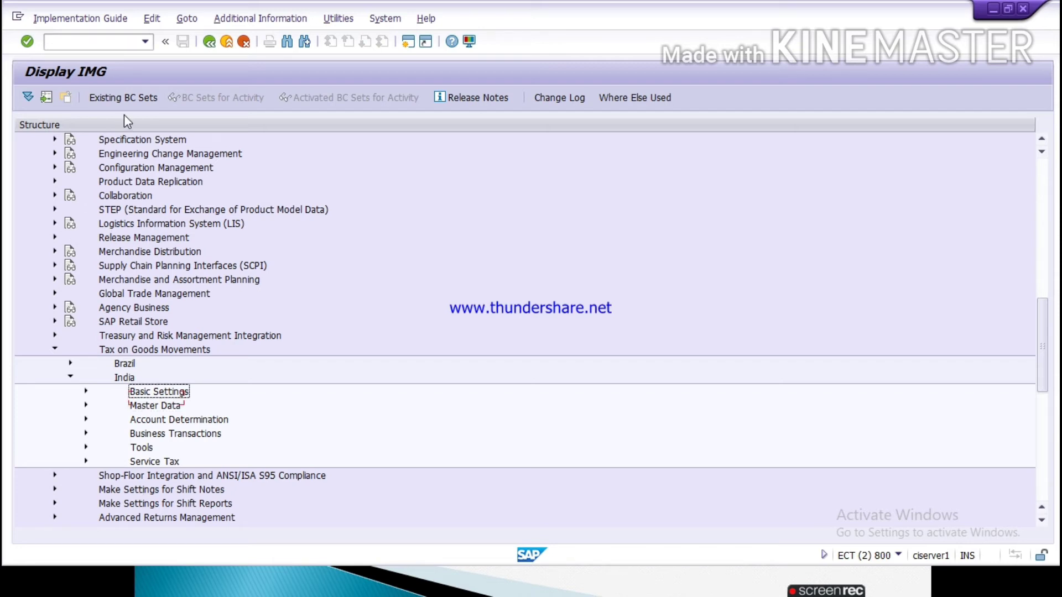
key(Up)
key(Up)
key(Up)
key(Up)
key(Up)
key(Up)
key(Up)
key(Up)
key(Up)
key(Up)
key(Up)
key(Up)
key(Up)
key(Up)
key(Up)
key(Up)
key(Up)
key(Up)
key(Up)
key(Up)
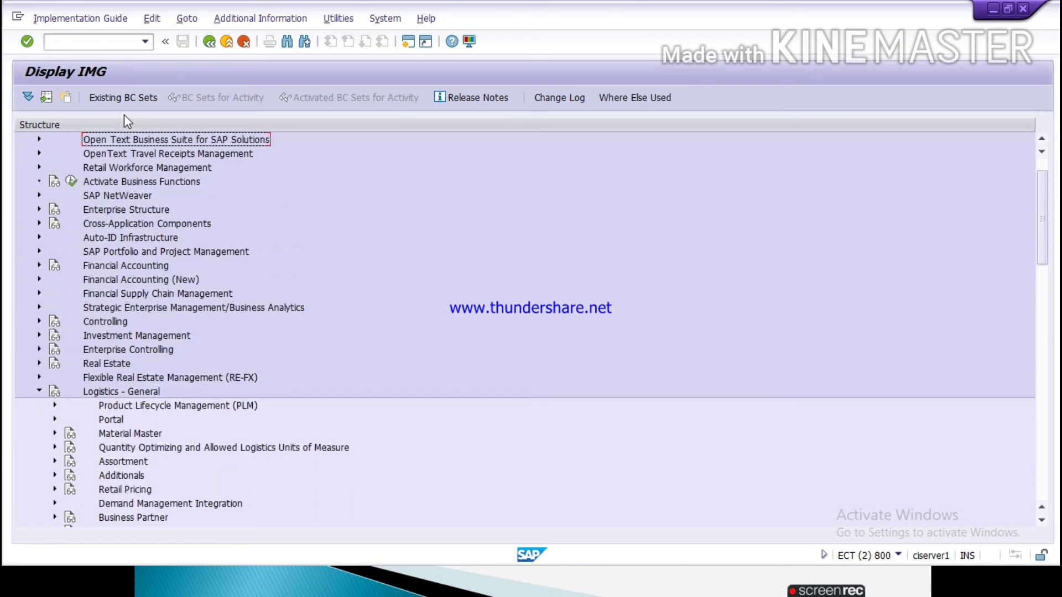
Expand Financial Accounting (New) down to the Extended Withholding Tax Basic Settings and open Define Reasons for Exemption for country key IN
click(38, 279)
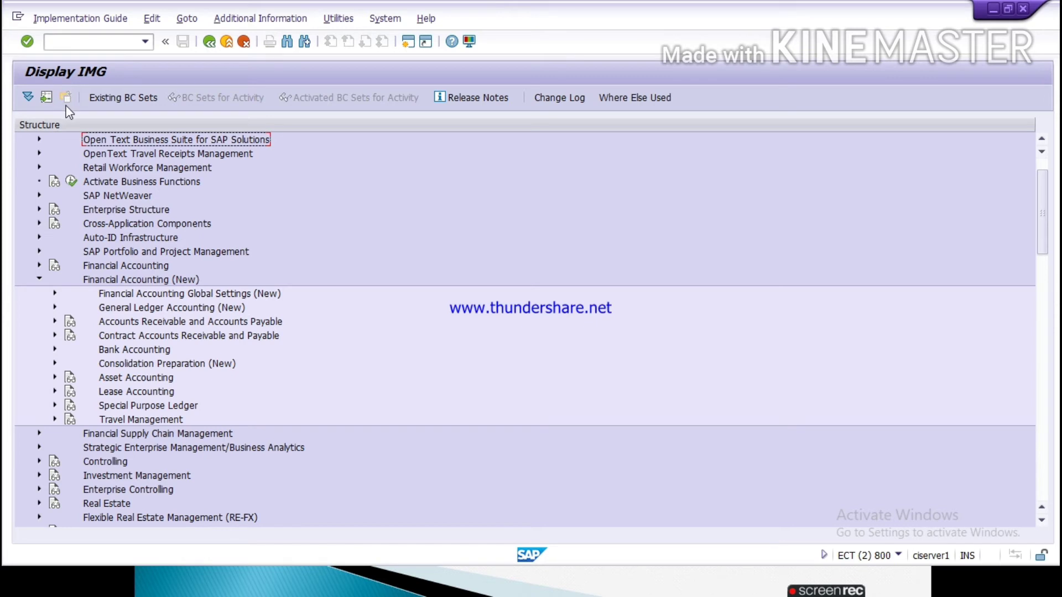
click(54, 294)
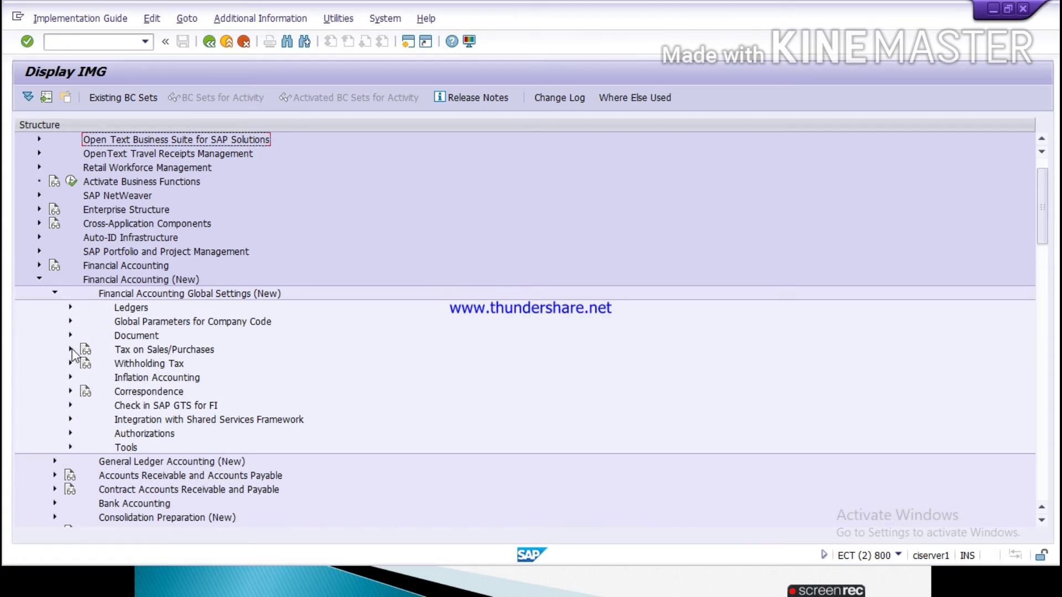
click(70, 364)
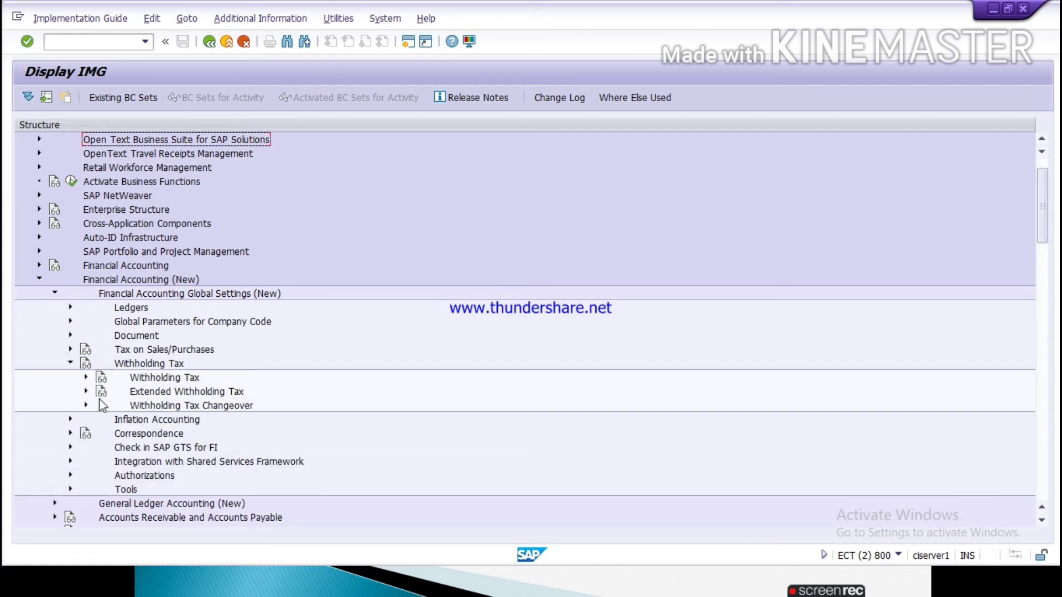
click(85, 391)
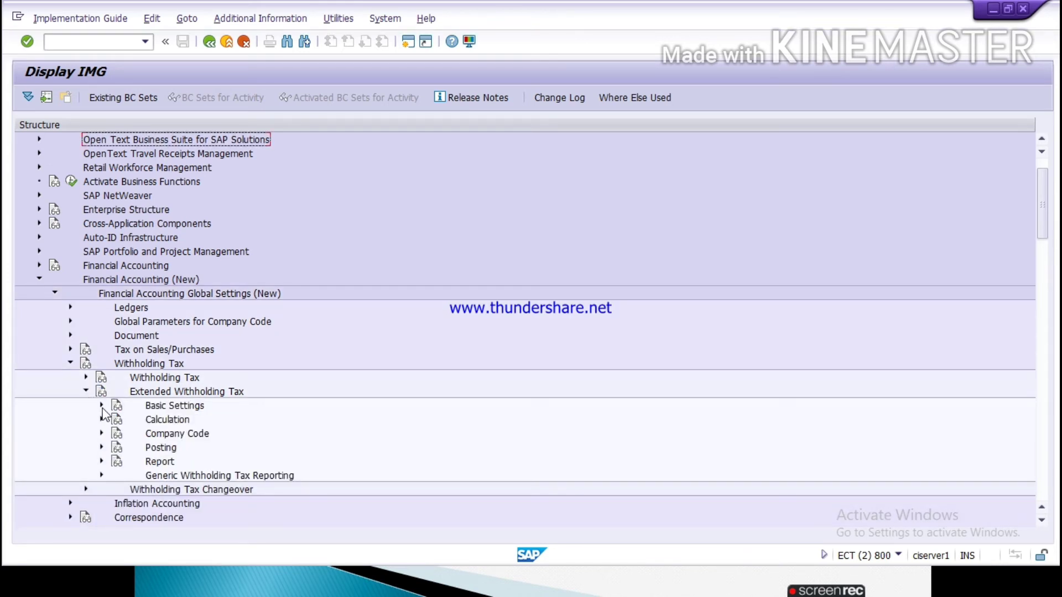
click(101, 406)
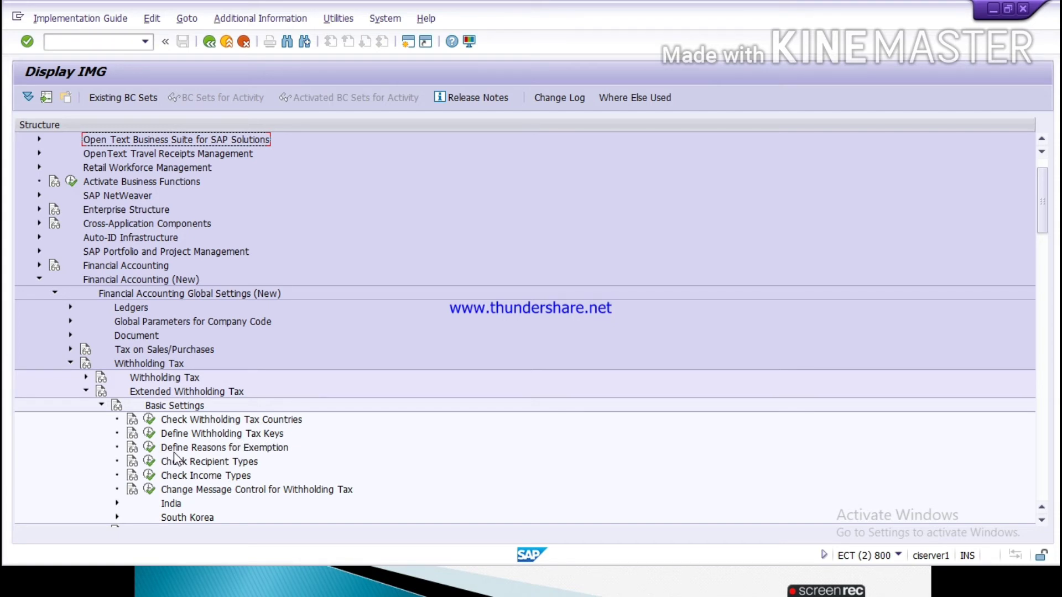
click(150, 447)
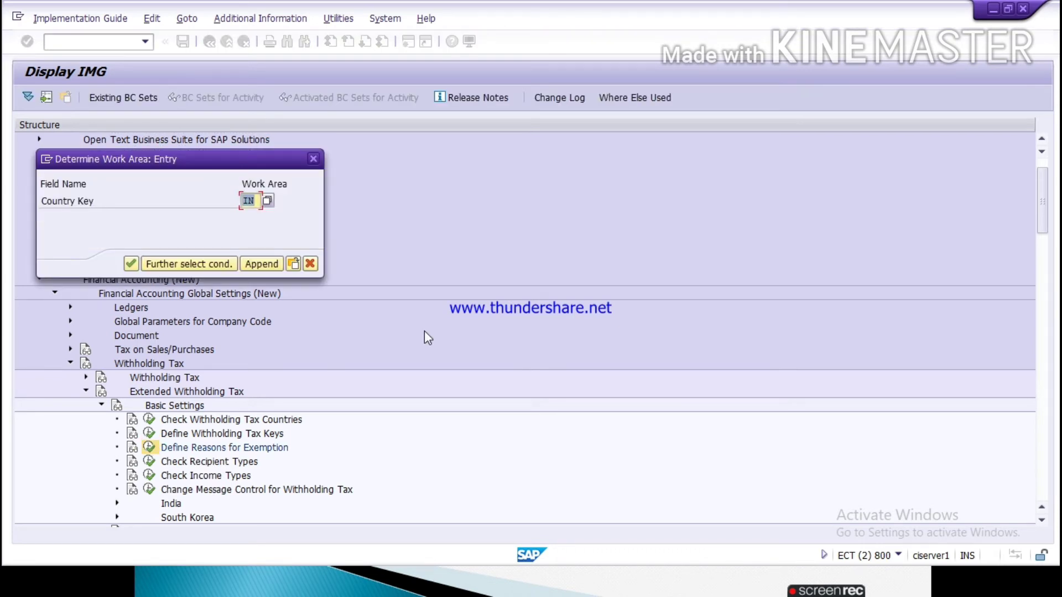
key(Return)
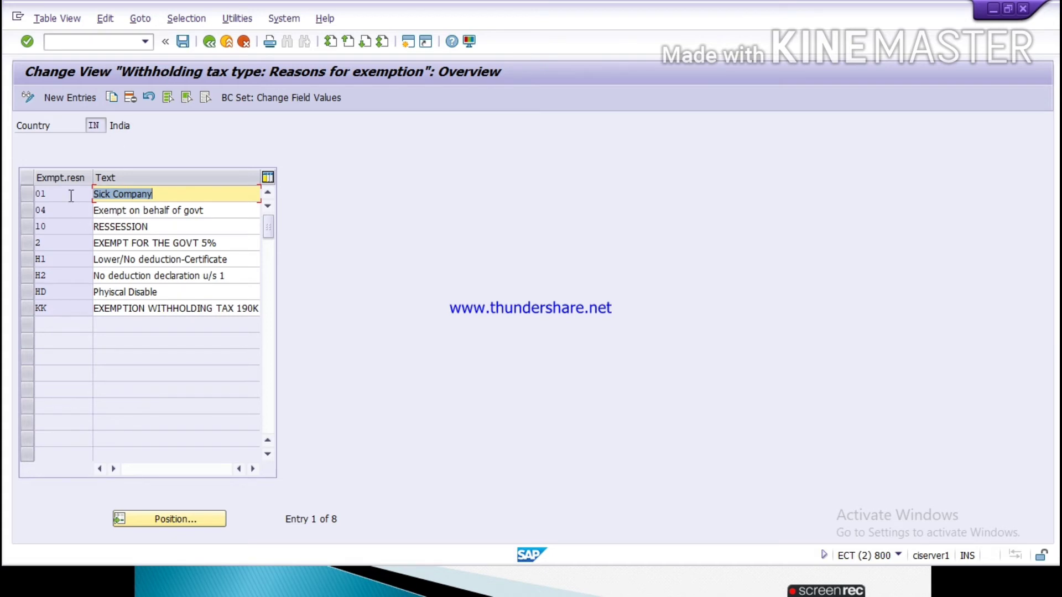
Fill in a new exemption reason entry with code 05 and the text SICKNESS
click(88, 98)
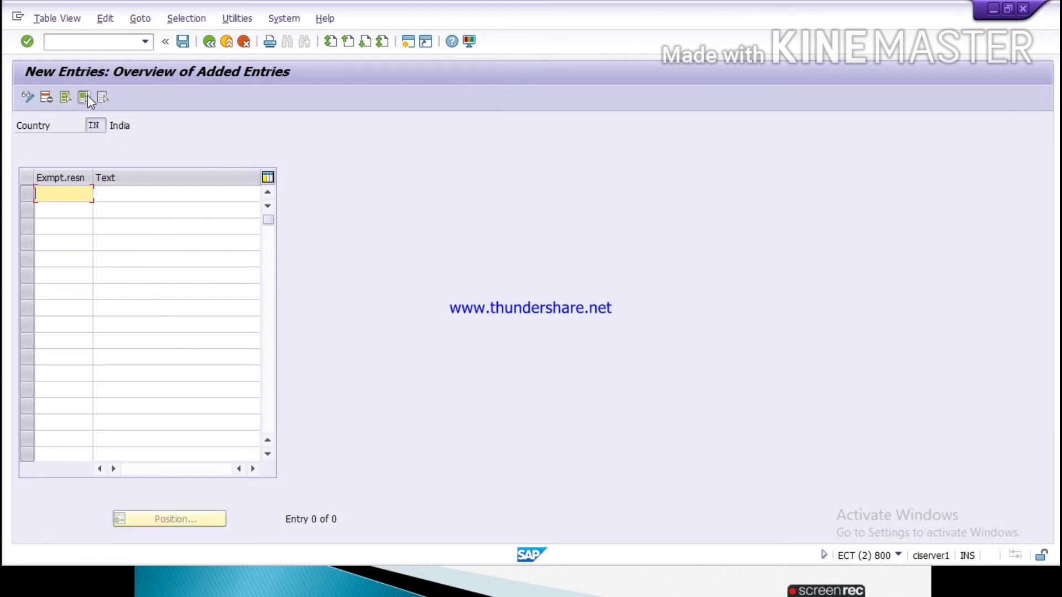
text(05)
key(Tab)
text(SK)
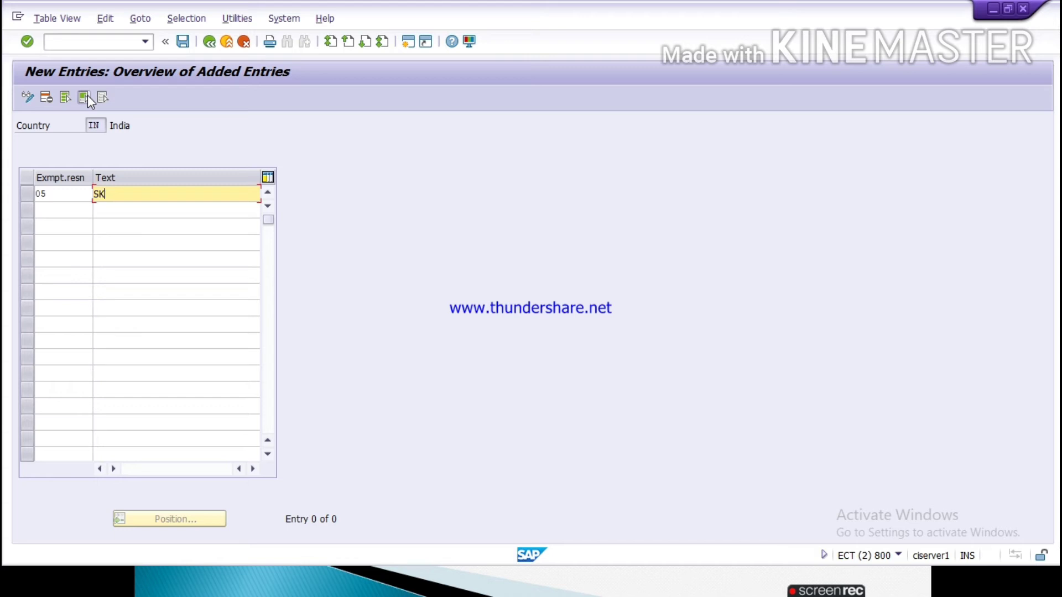
text(\)
key(BackSpace)
key(BackSpace)
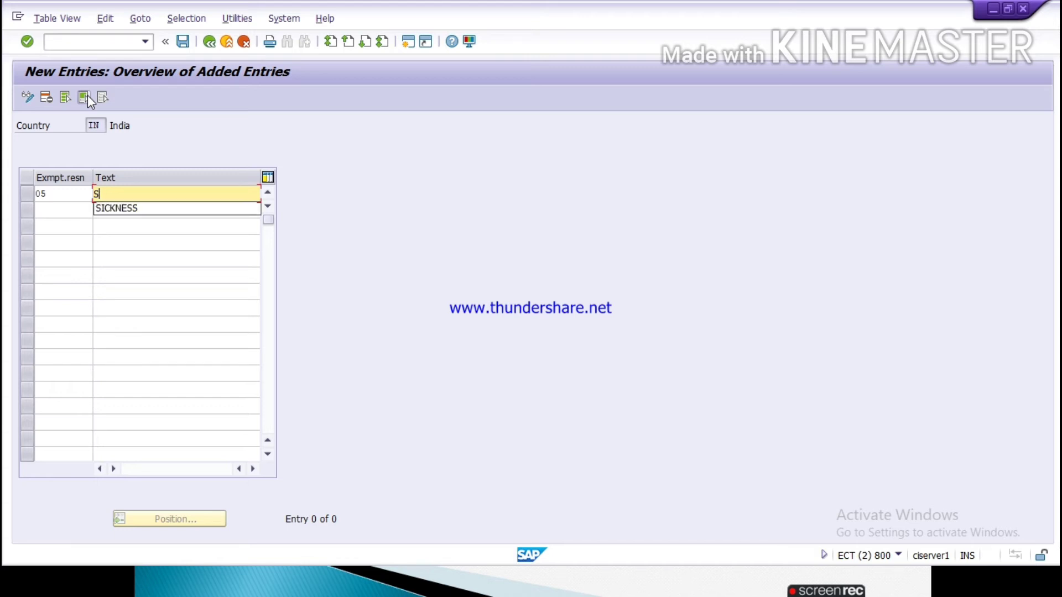
key(Down)
key(Return)
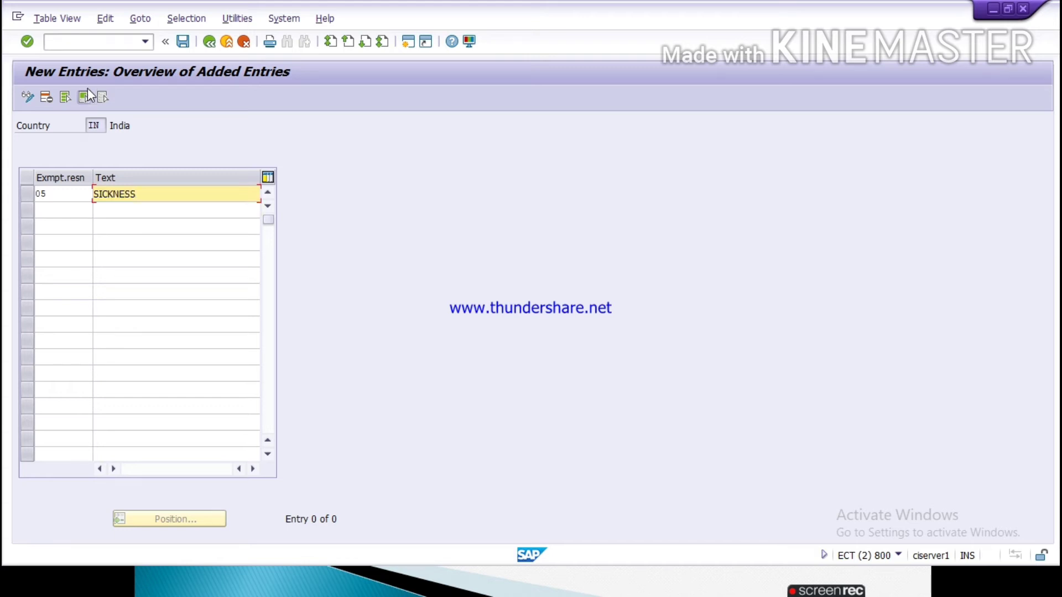
click(183, 43)
Consult the slide on business places, then open the SAP Reference IMG through transaction SPRO in a new SAP session
key(alt+Tab)
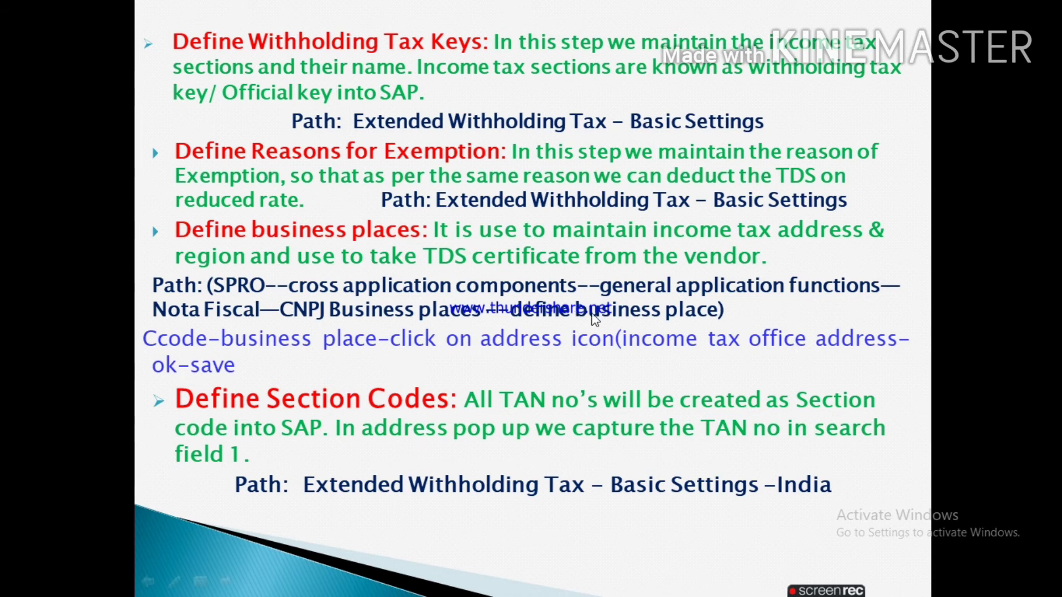
key(alt+Tab)
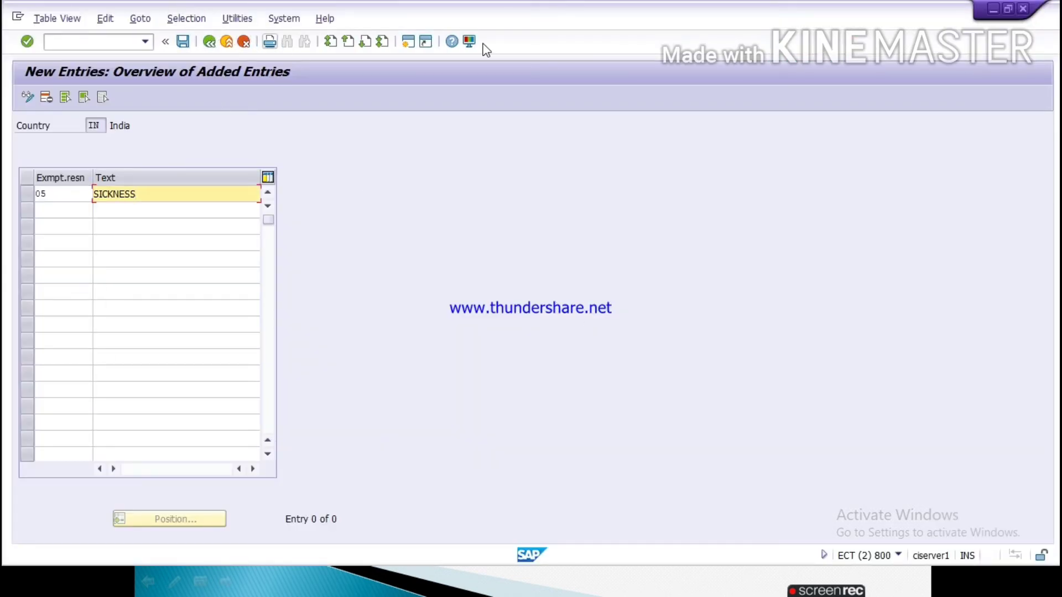
click(408, 41)
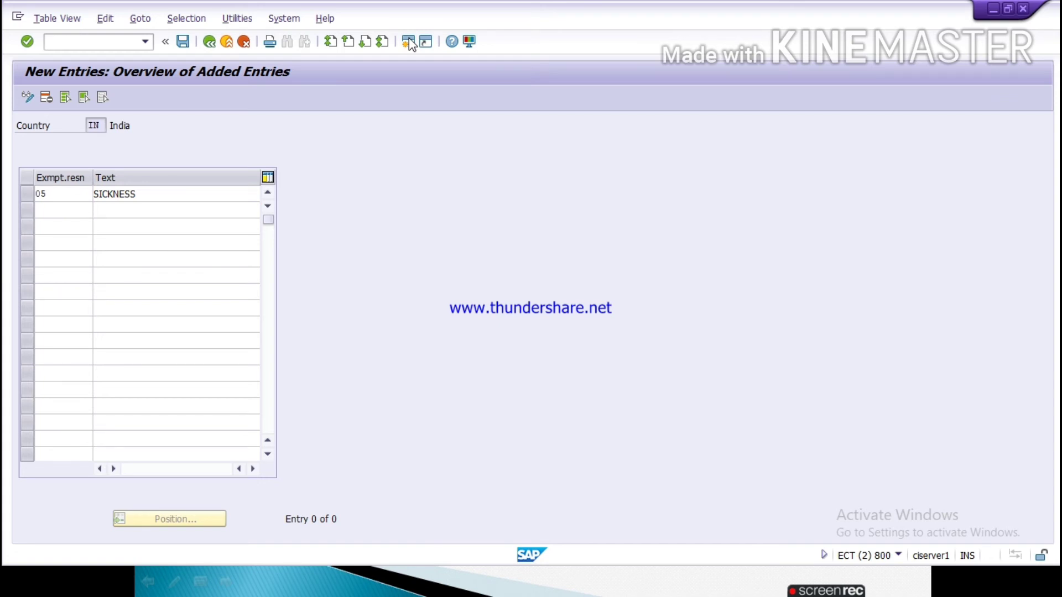
text(S)
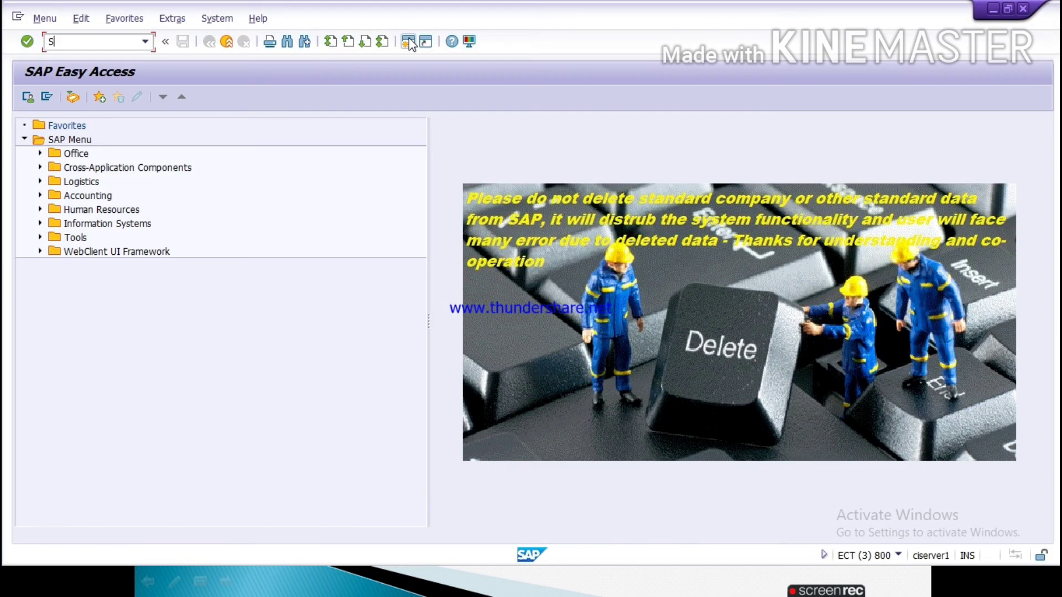
text(PRO)
key(Return)
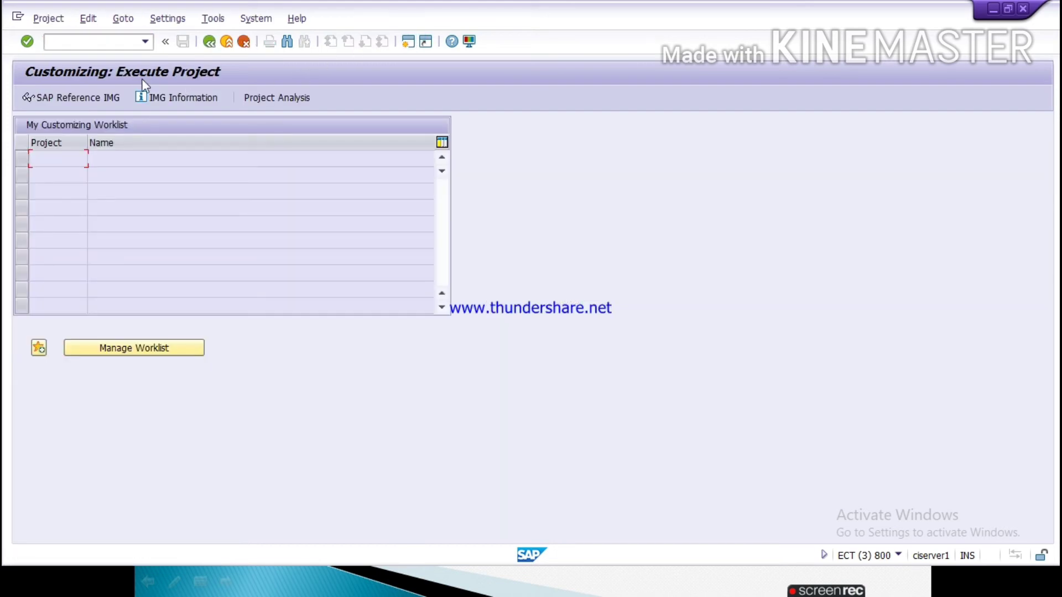
click(97, 97)
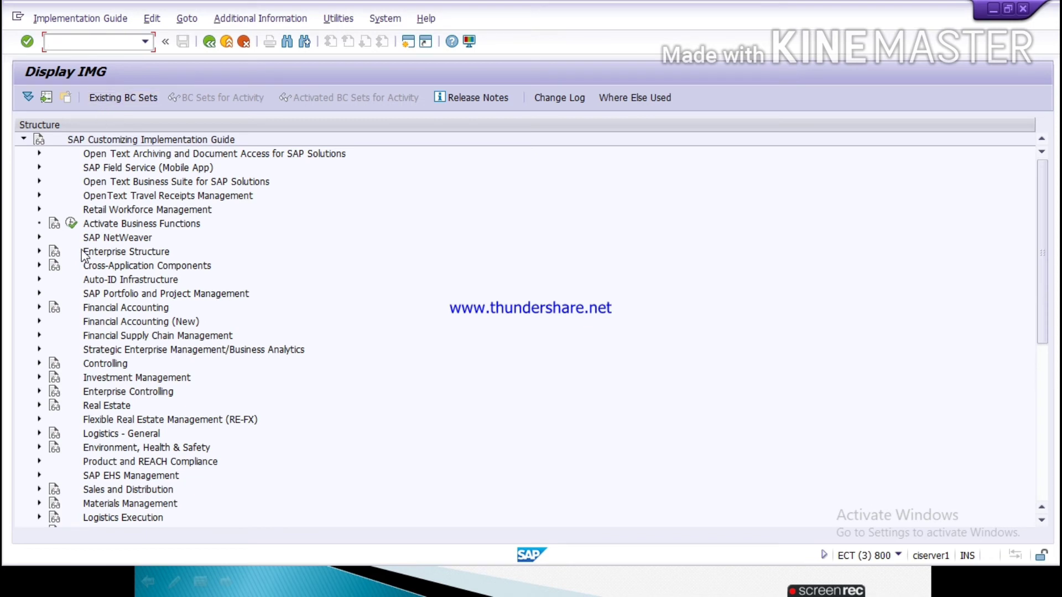
Expand Cross-Application Components, General Application Functions, Nota fiscal and CNPJ Business Places, and open Define Business Places for company code TATA
click(38, 266)
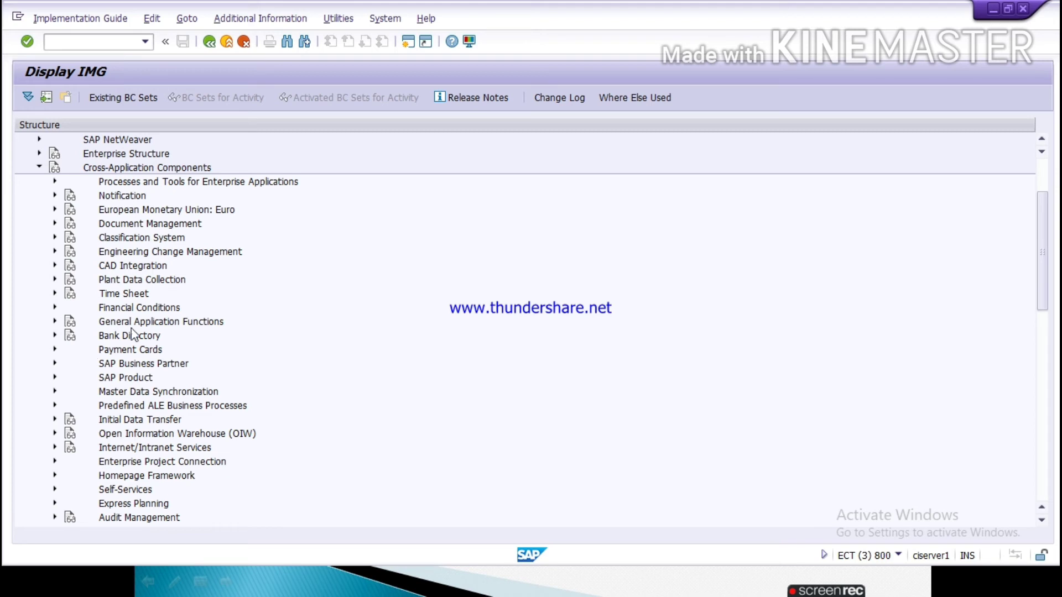
click(56, 321)
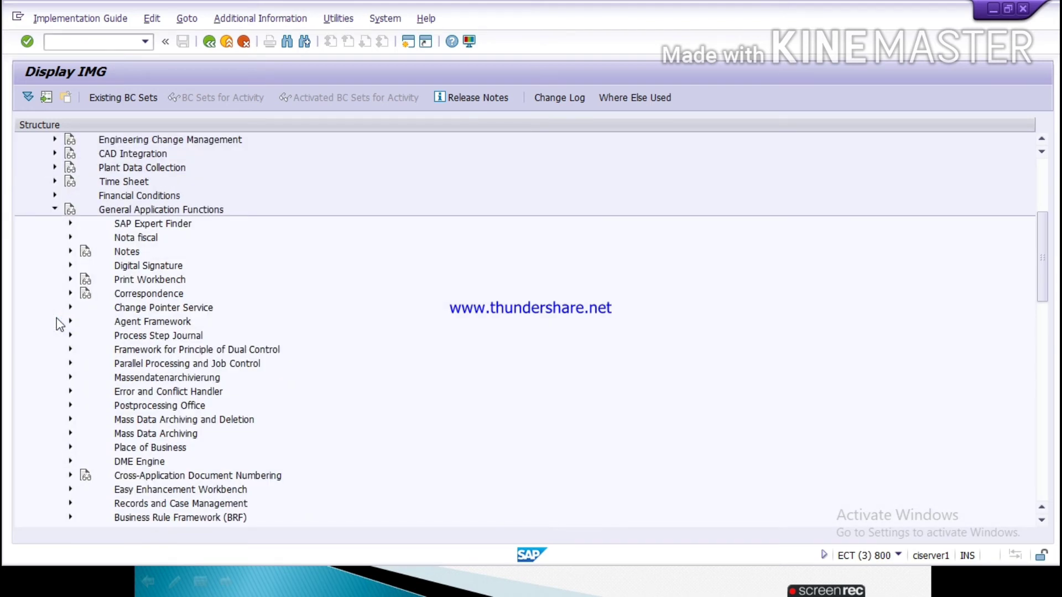
click(72, 238)
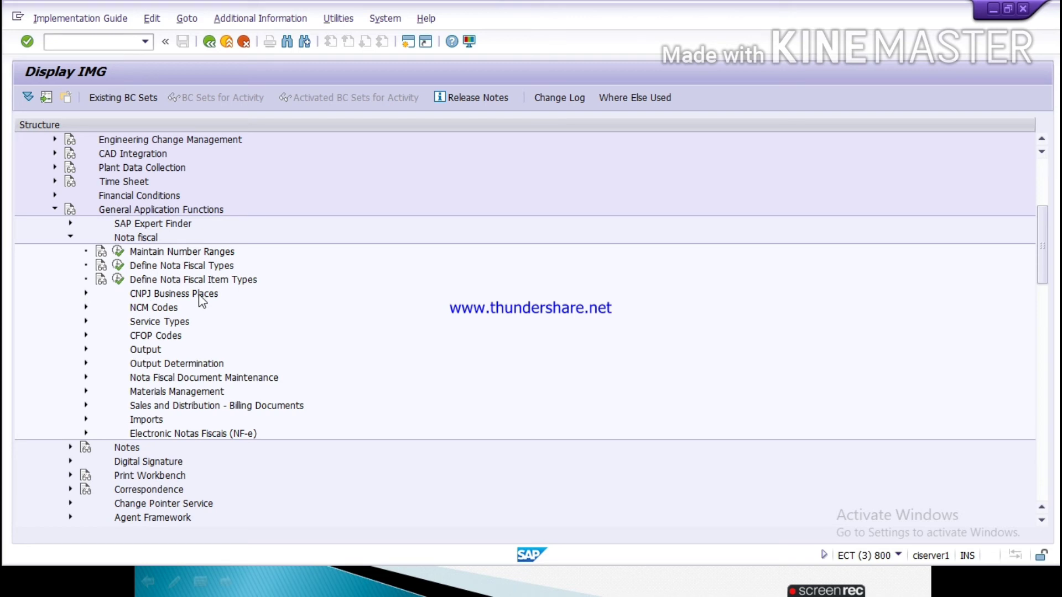
click(86, 294)
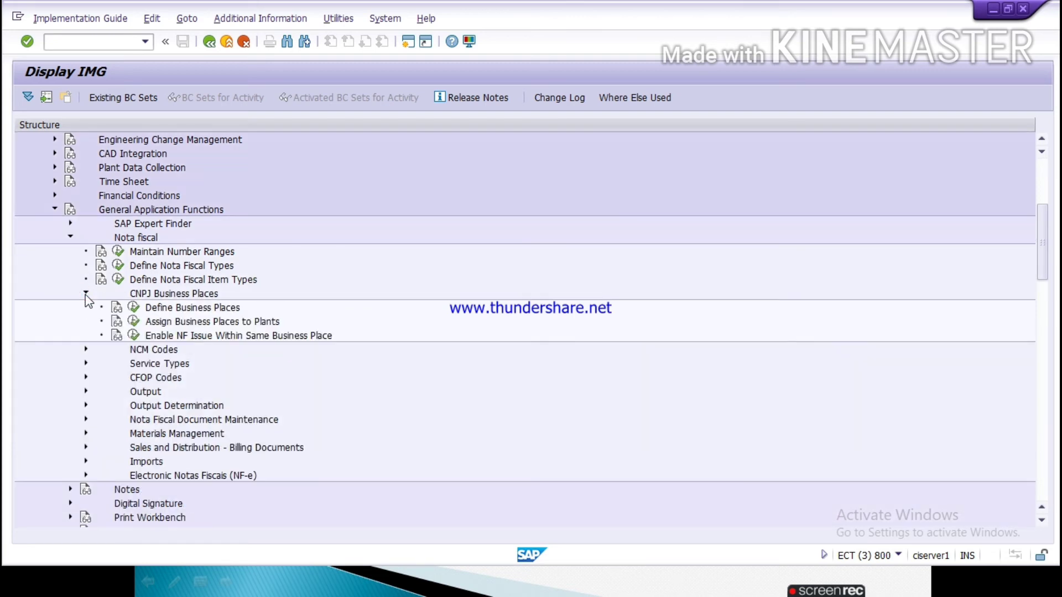
click(134, 308)
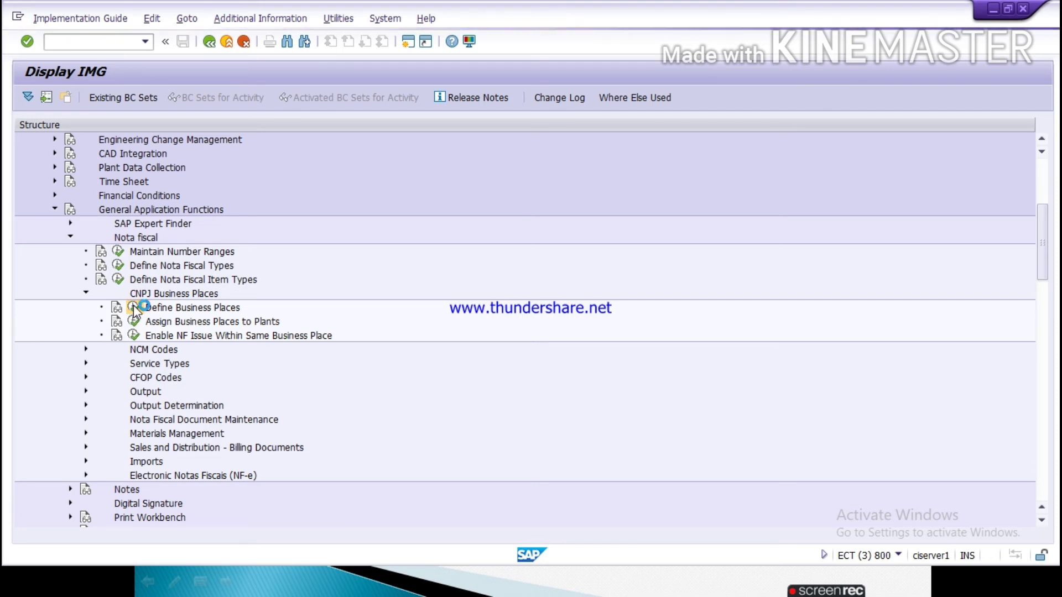
key(Return)
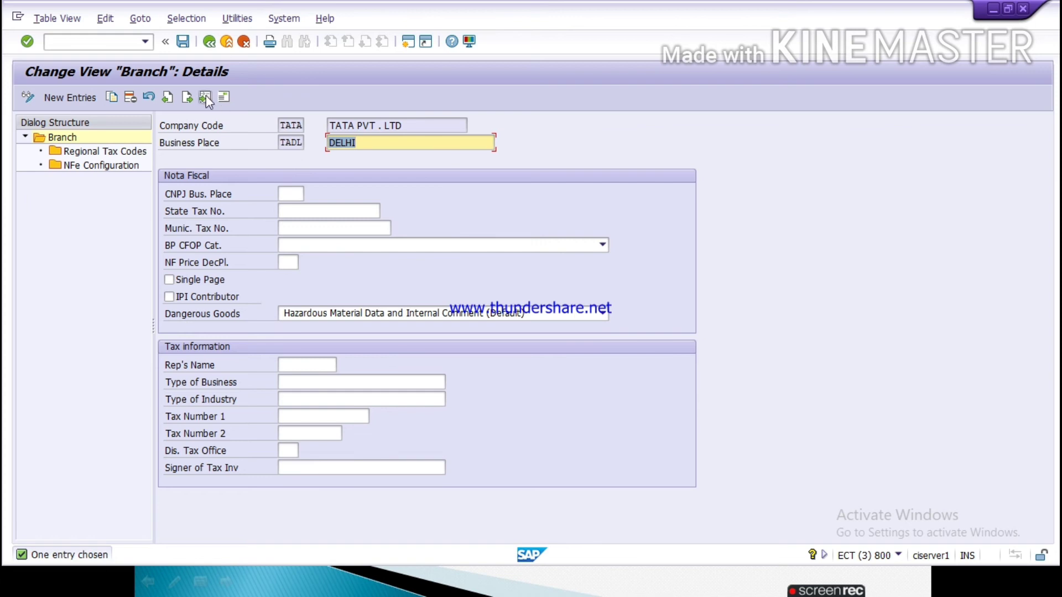
Try to add business place TADL named DELHI for company code TATA, and discard the entry
click(78, 100)
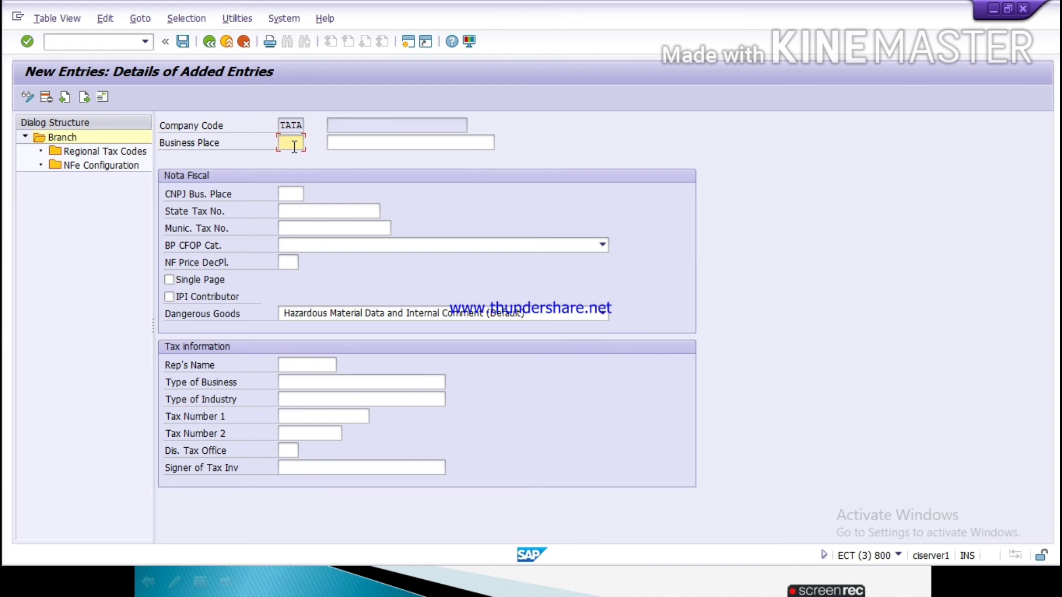
text(TA)
key(Down)
key(Return)
key(Tab)
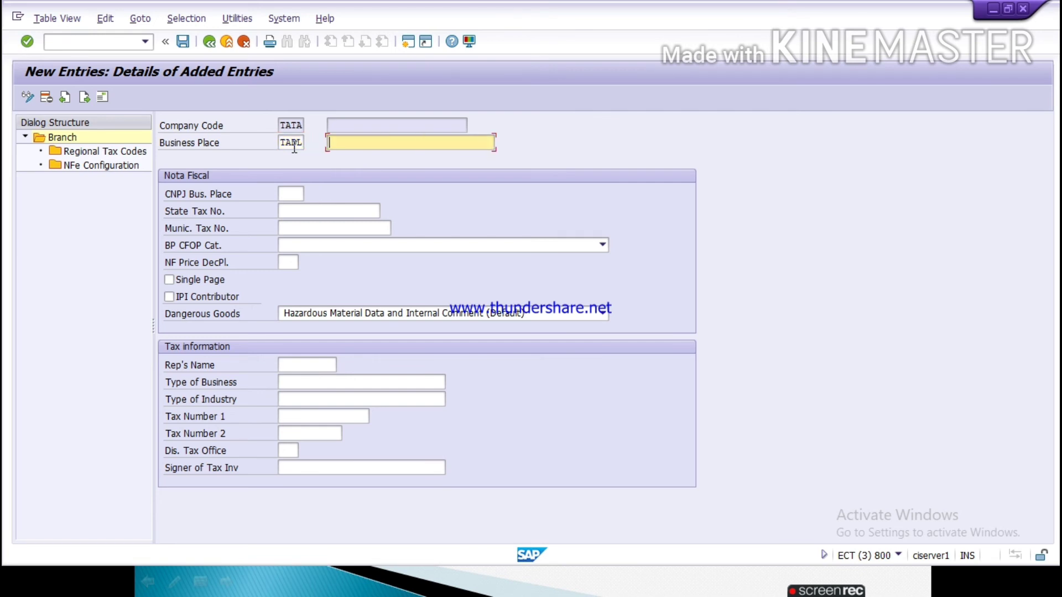
text(D)
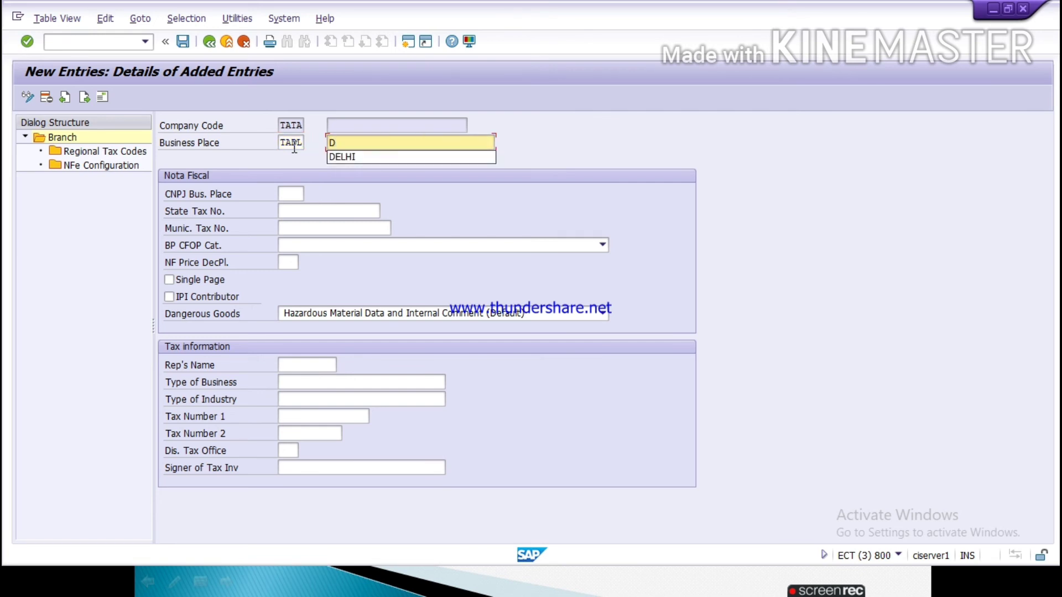
click(360, 157)
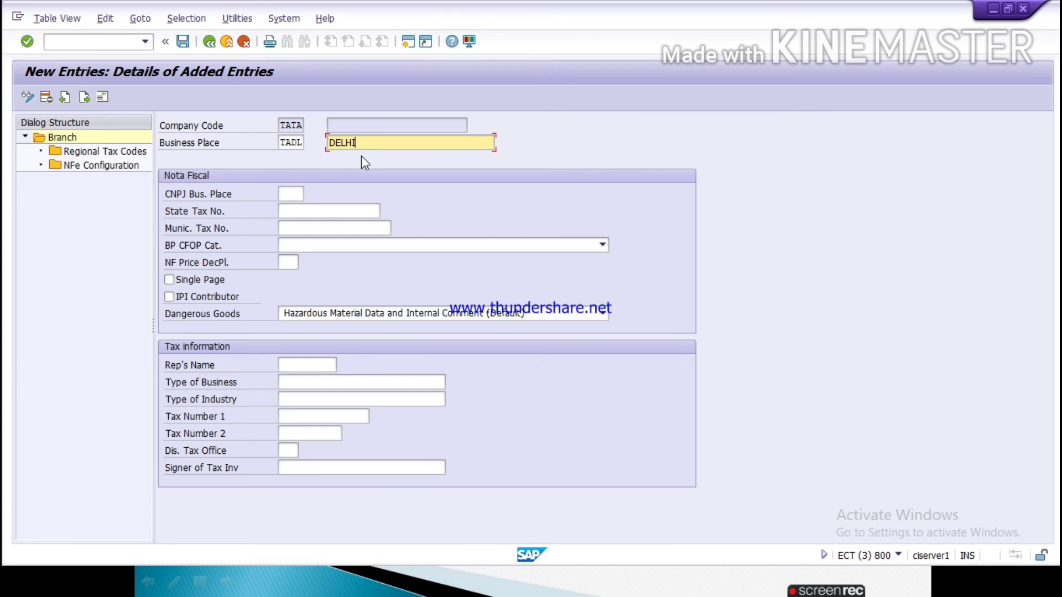
key(Return)
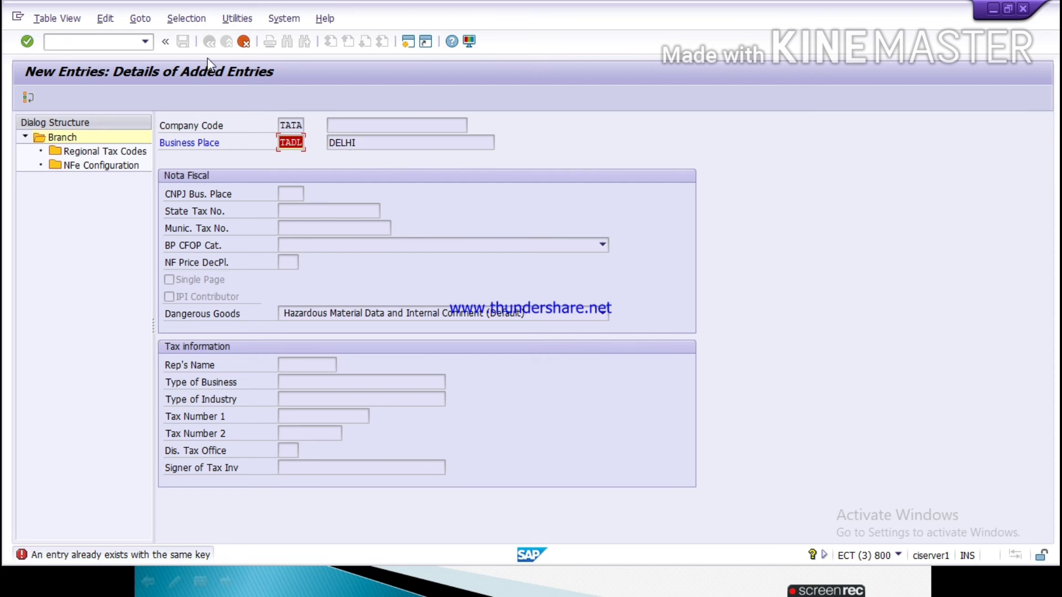
key(Return)
click(245, 42)
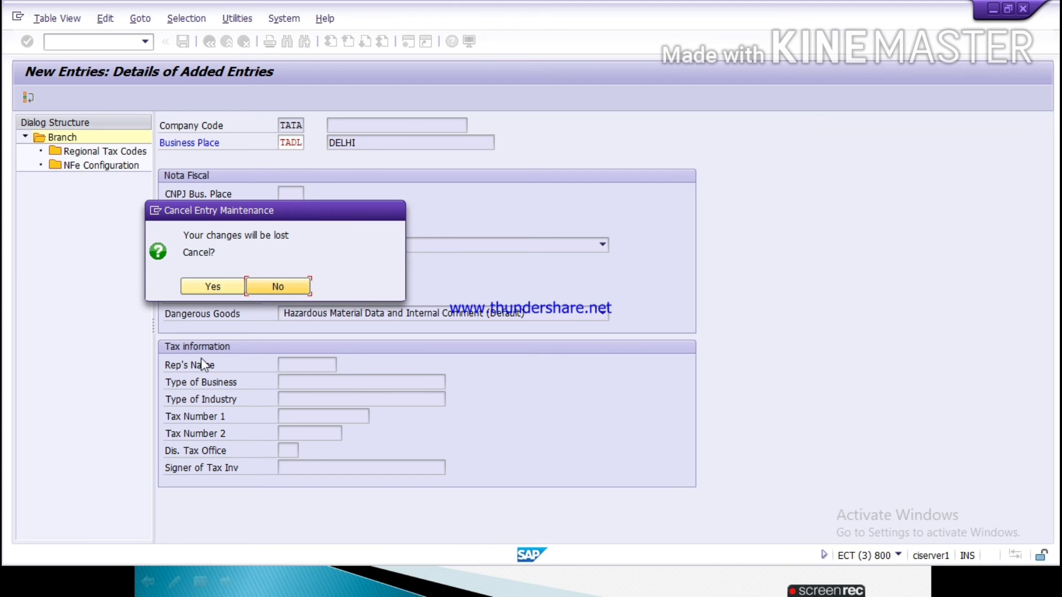
click(218, 287)
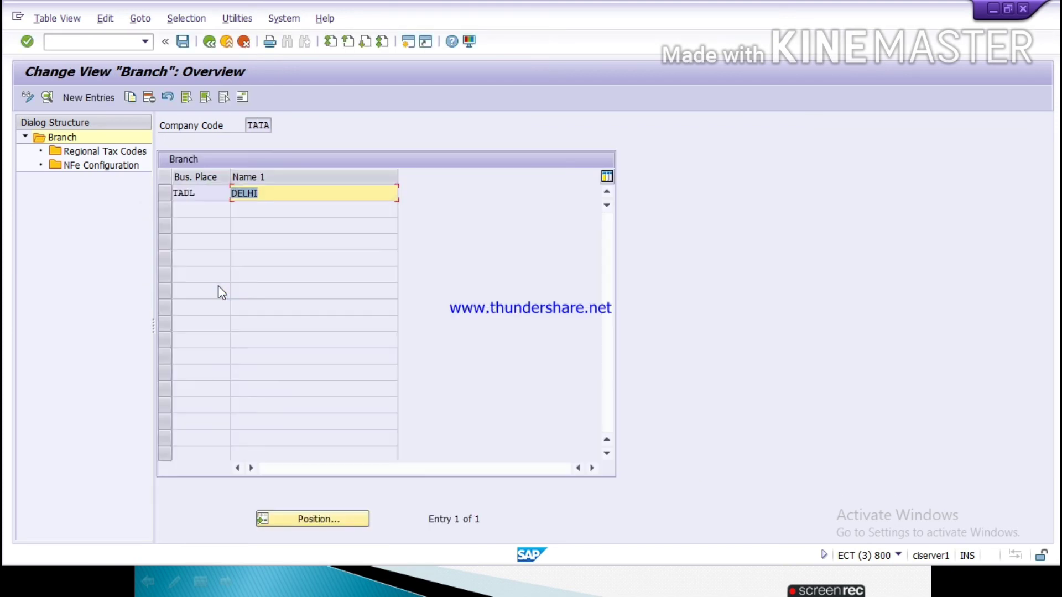
Leave the business places view and switch to the PowerPoint slide show to read the notes on business places and section codes
click(209, 42)
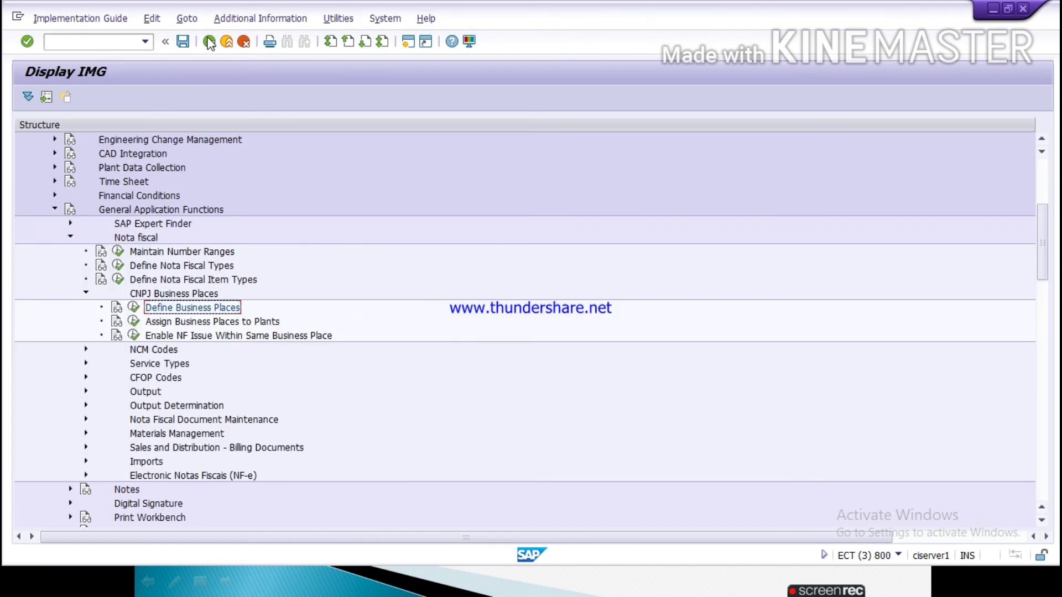
key(alt+Tab)
key(alt+Tab)
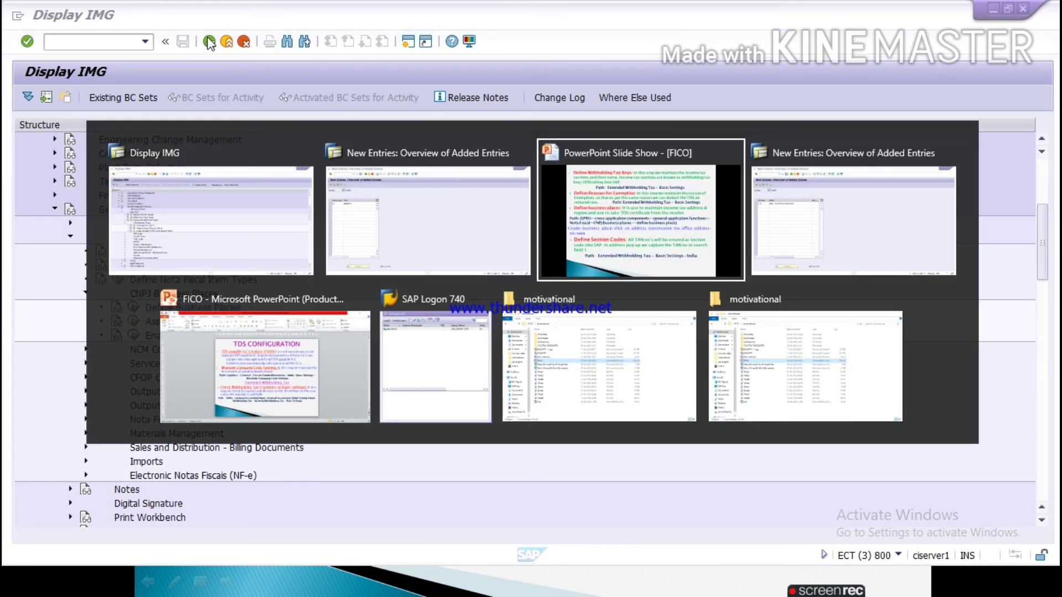
key(alt+Tab)
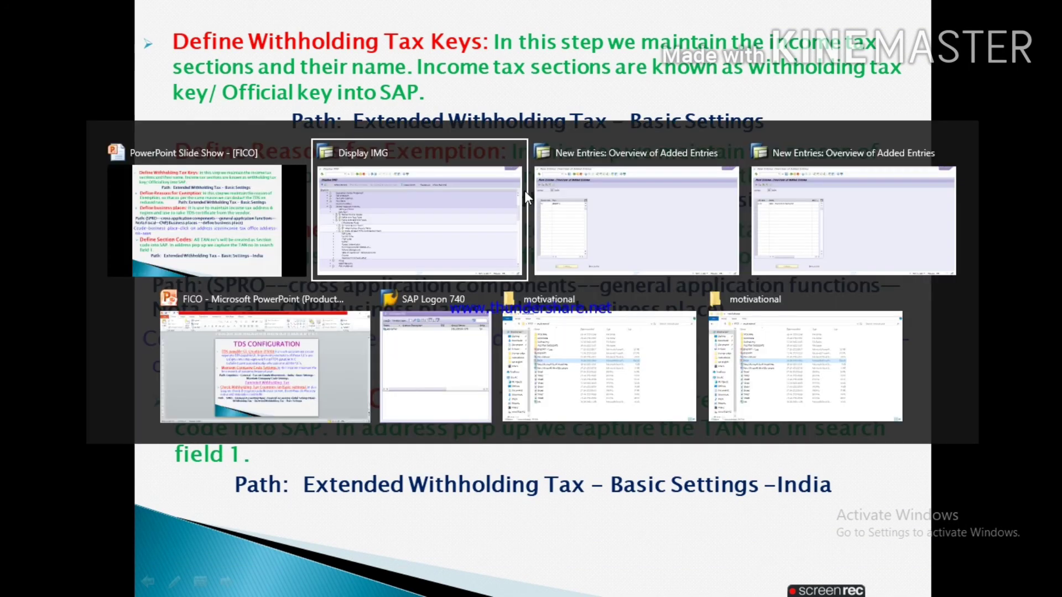
key(alt+Tab)
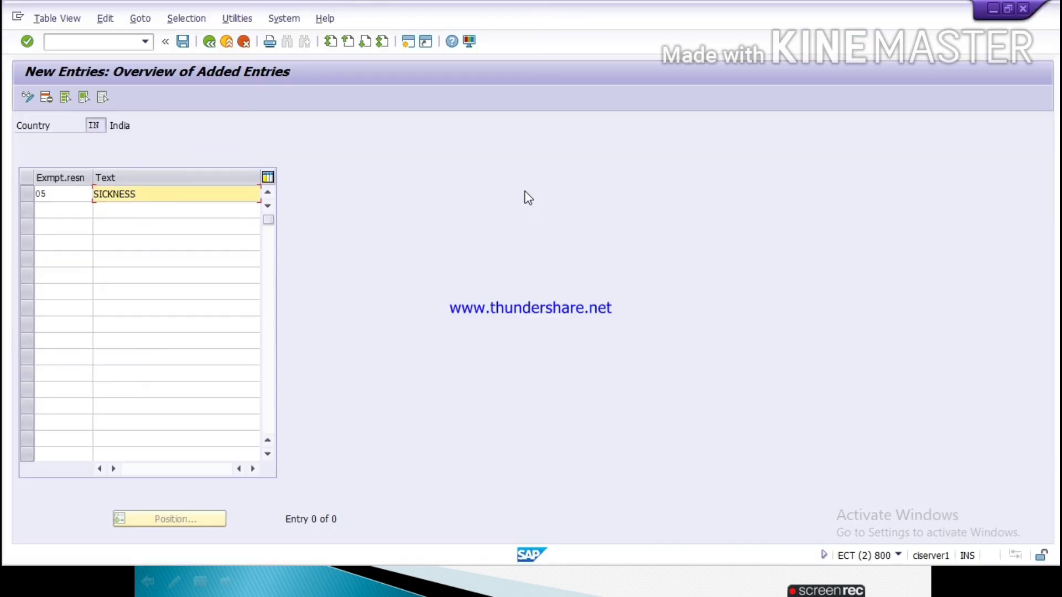
key(alt+Tab)
key(alt+Tab)
key(alt+Tab)
key(alt+Tab)
key(alt+Tab)
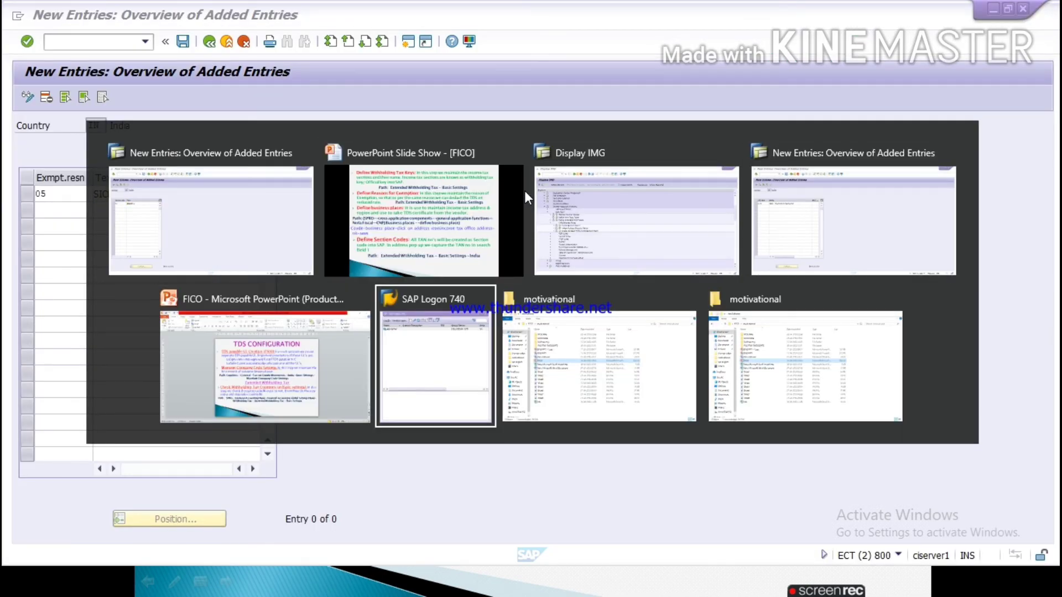
key(alt+Tab)
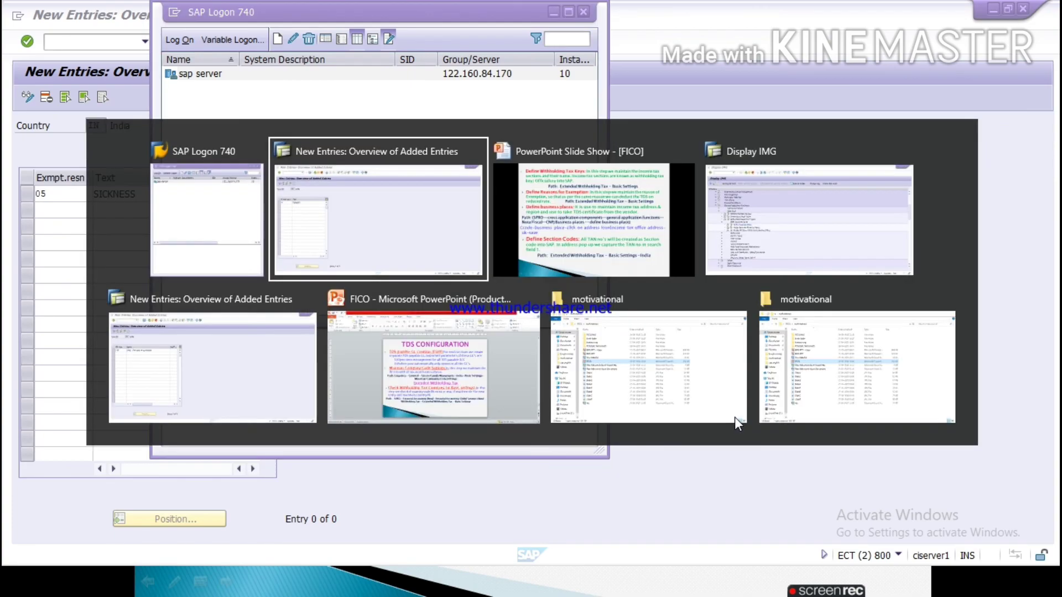
key(alt+Tab)
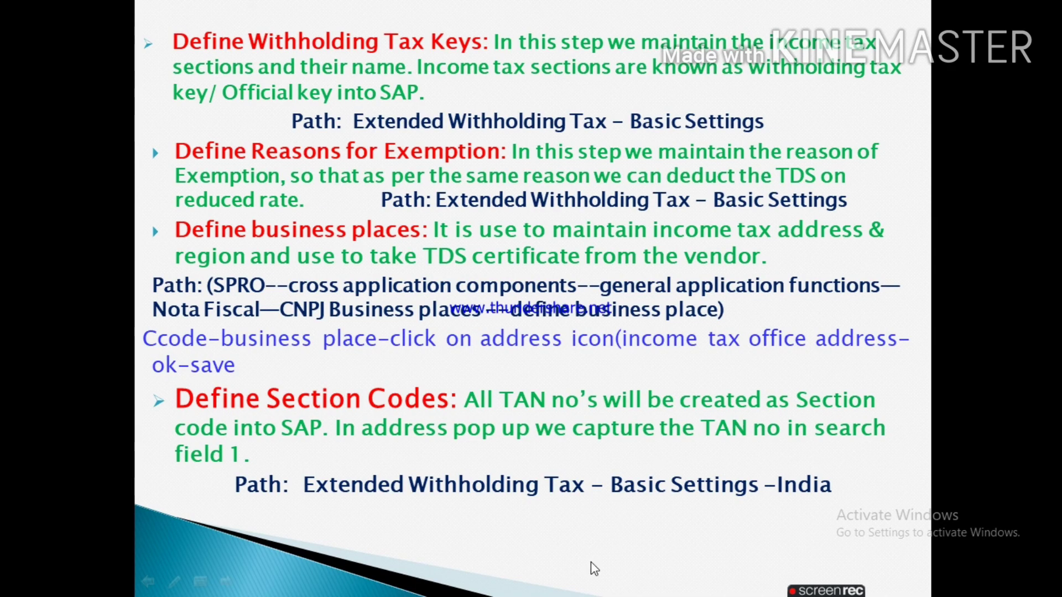
click(431, 363)
scroll(431, 365, up, 1)
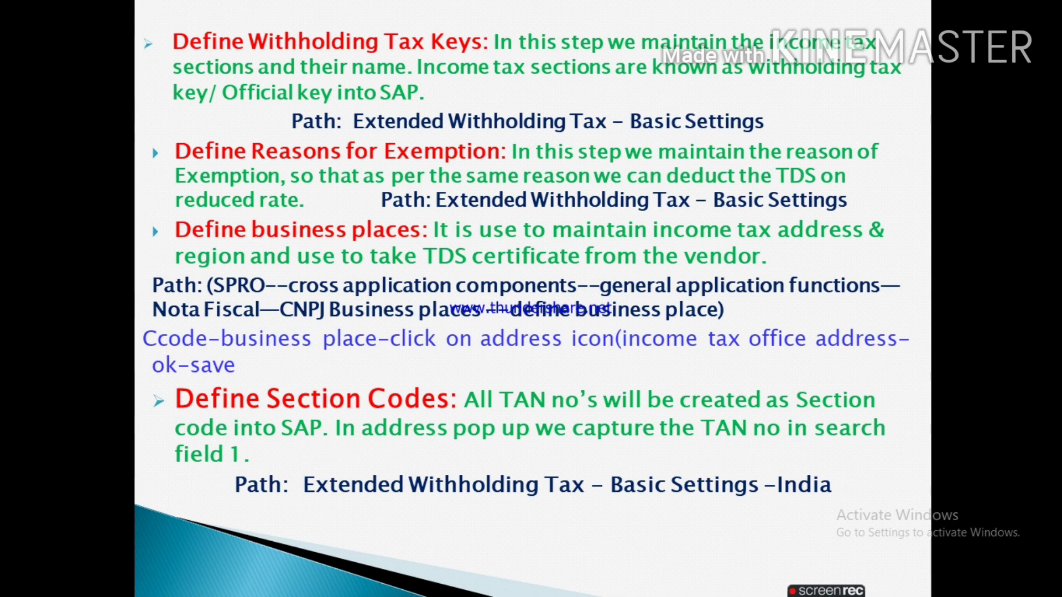
Switch back to the SAP Display IMG session and collapse CNPJ Business Places, Nota fiscal and General Application Functions
key(alt+Tab)
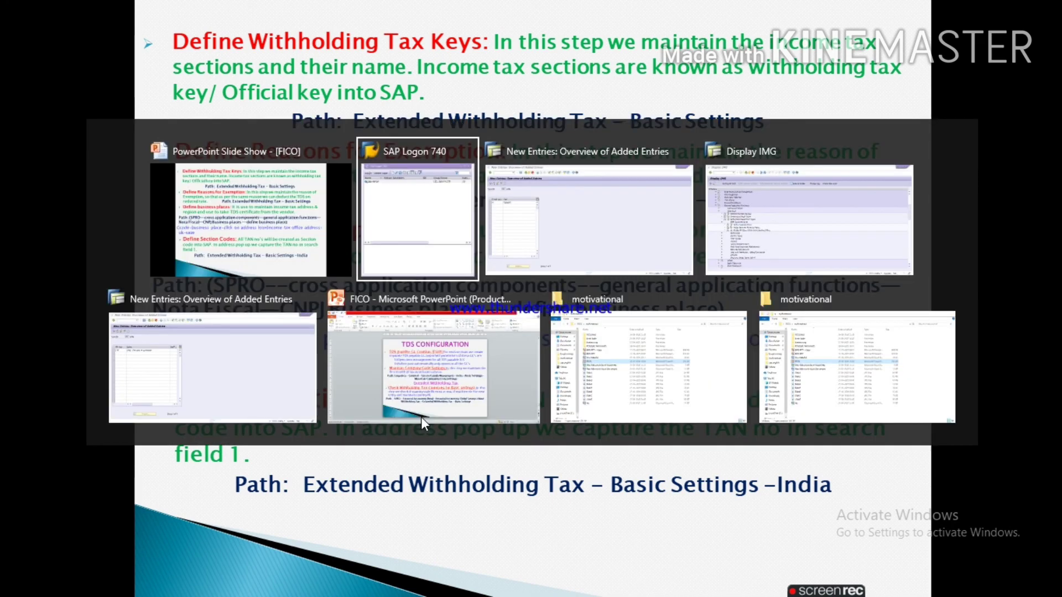
key(alt+Tab)
key(alt+Tab)
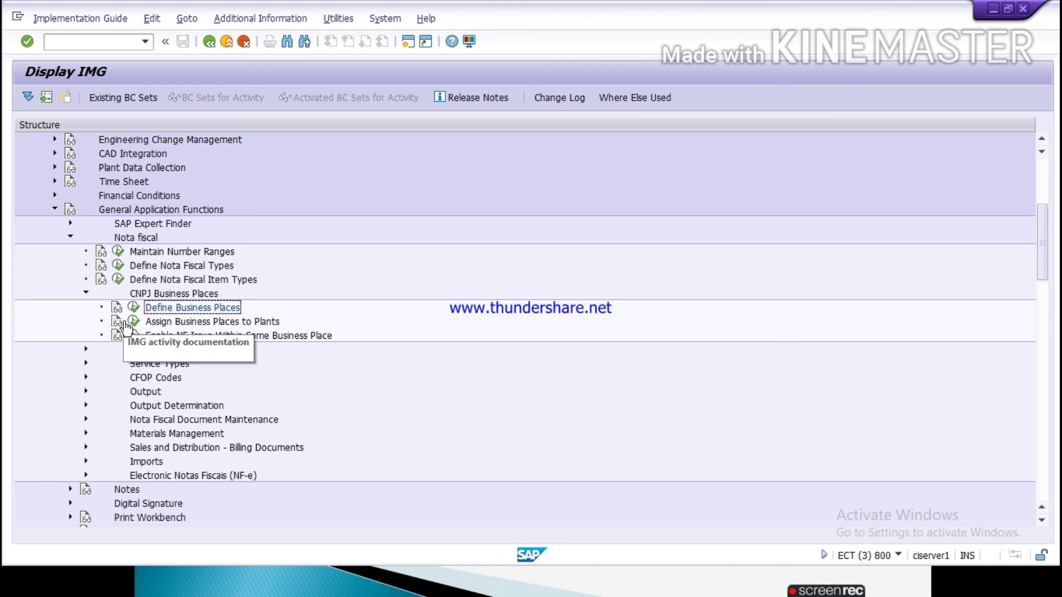
click(86, 293)
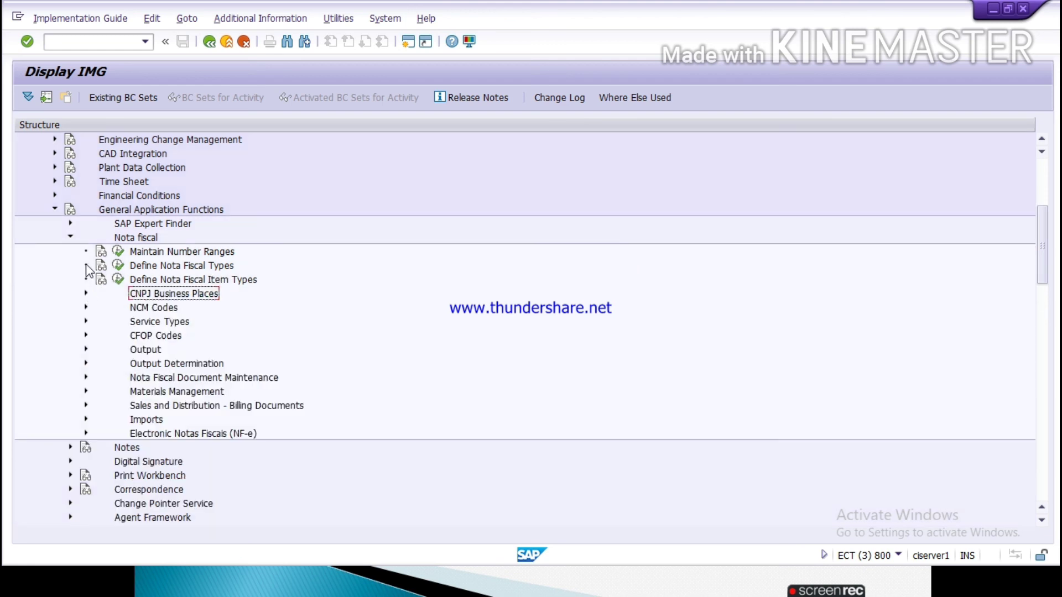
click(70, 237)
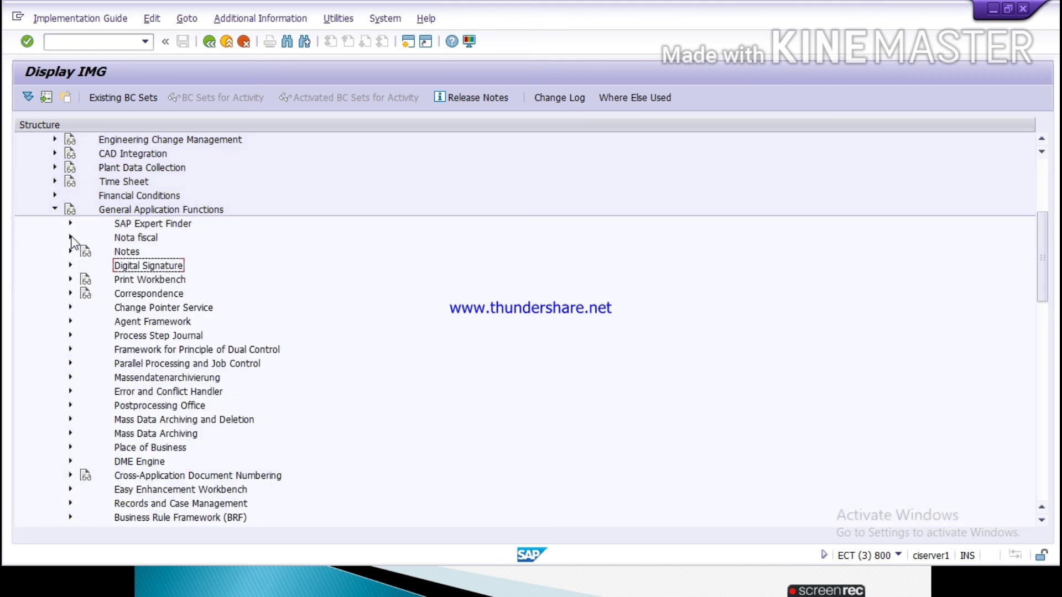
click(55, 209)
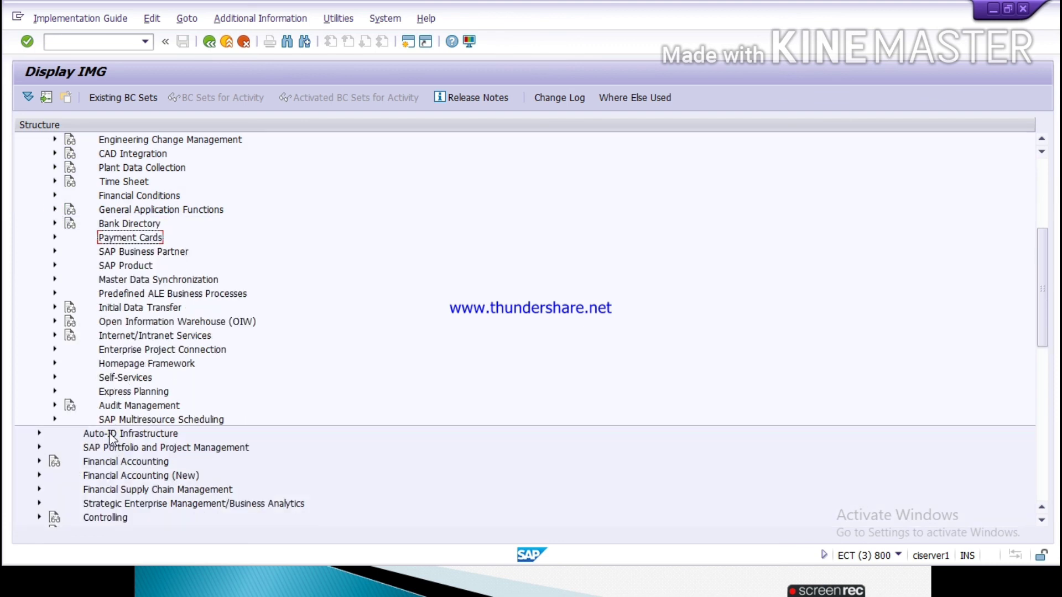
Expand Financial Accounting (New), Financial Accounting Global Settings (New), Withholding Tax and Extended Withholding Tax down to Basic Settings
key(Down)
key(Down)
key(Down)
key(Down)
key(Down)
key(Down)
key(Down)
key(Down)
key(Down)
key(Down)
key(Down)
key(Down)
key(Down)
key(Down)
key(Down)
key(Down)
key(Down)
key(Down)
key(Down)
key(Down)
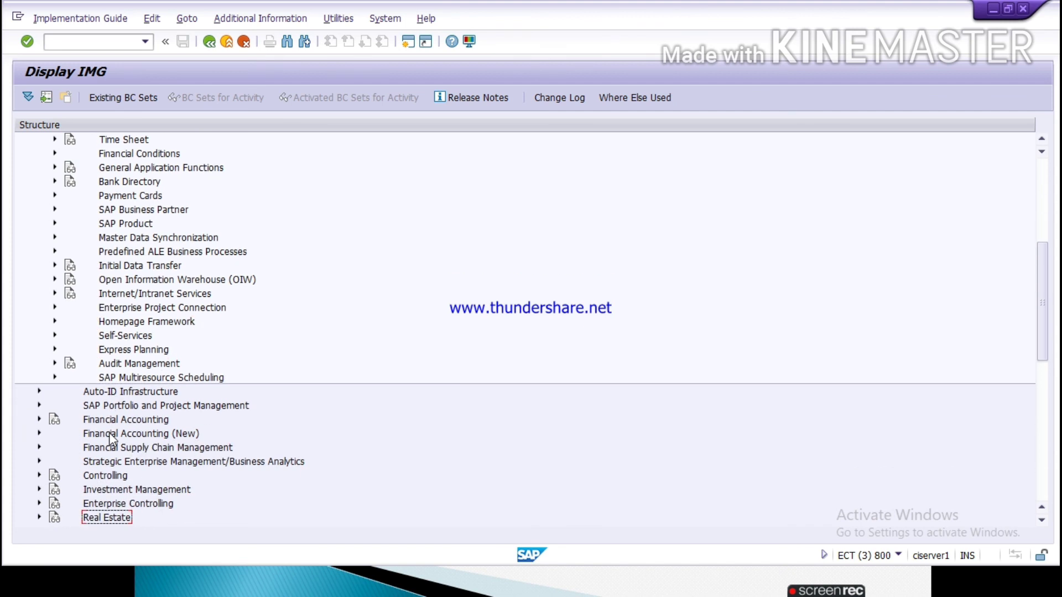
click(39, 419)
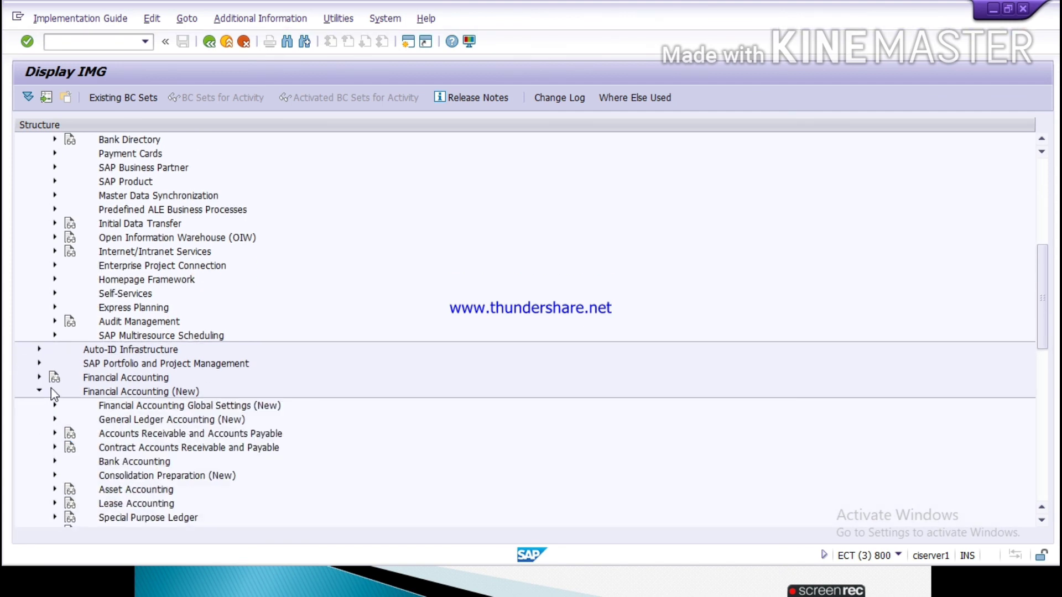
click(56, 406)
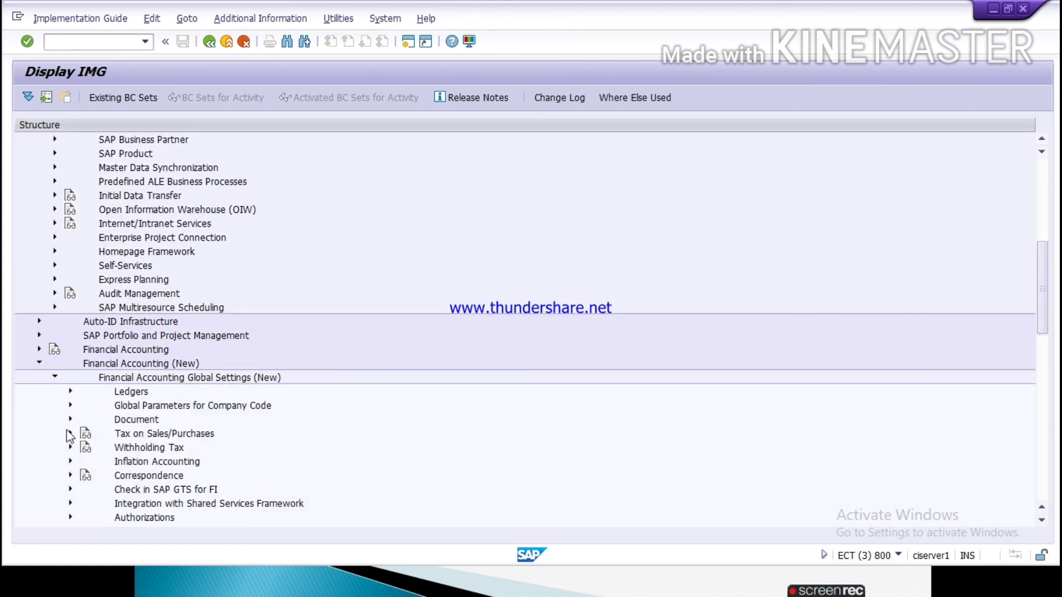
click(71, 448)
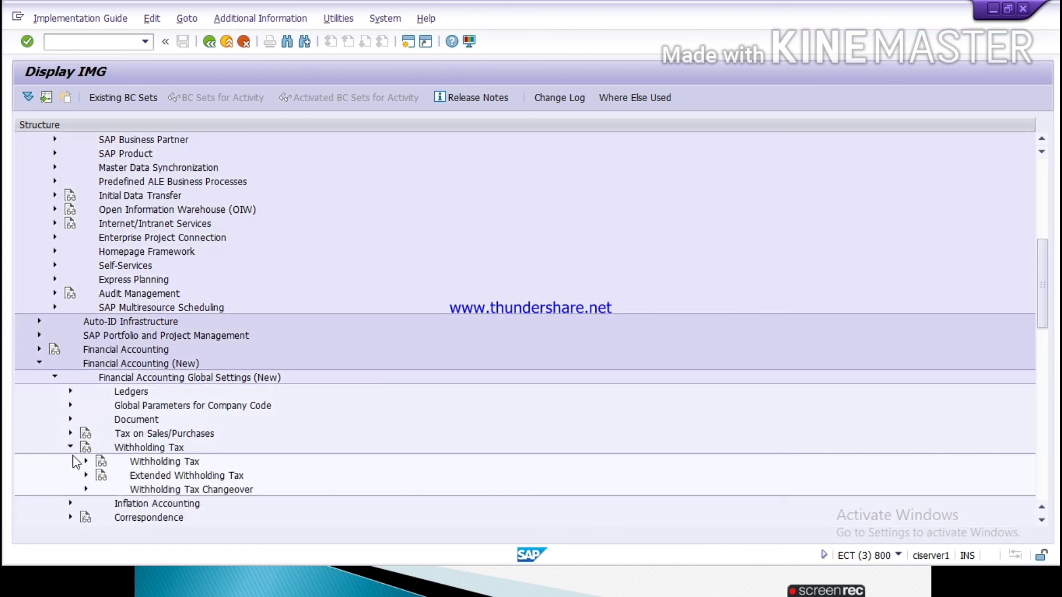
click(86, 476)
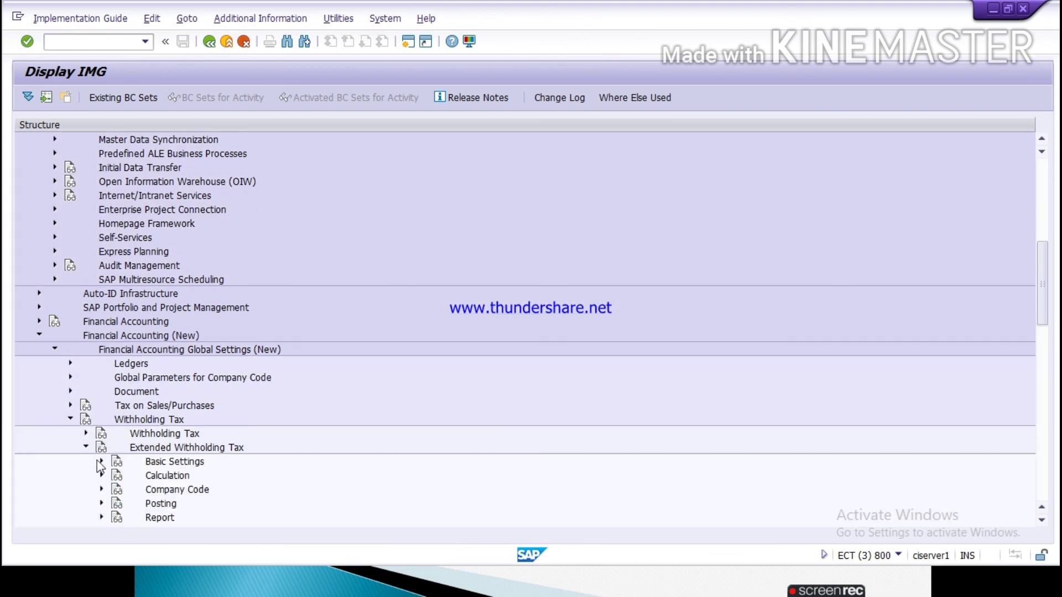
click(102, 461)
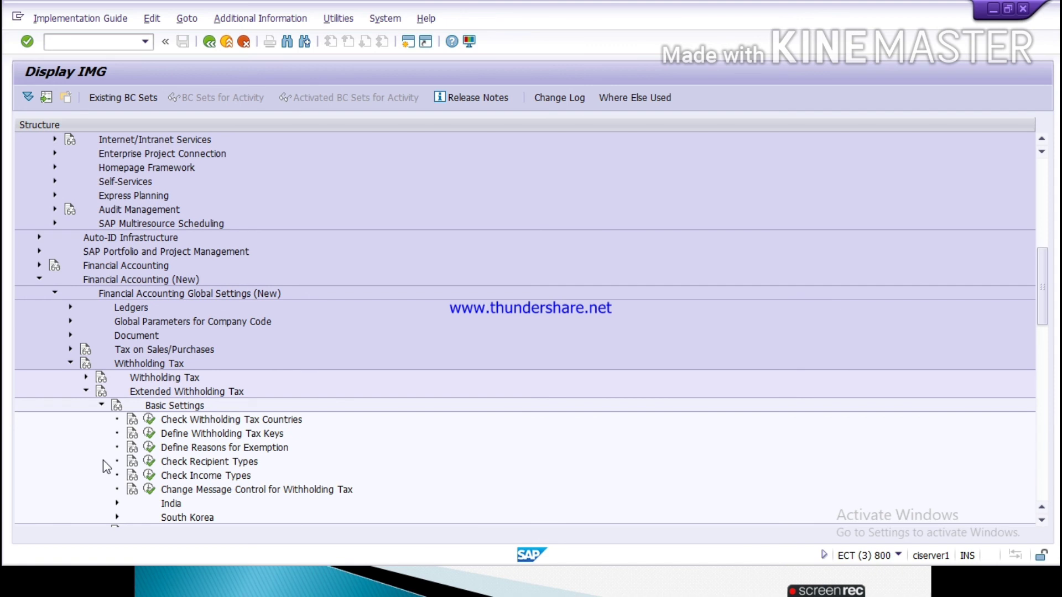
Expand India under the extended withholding tax Basic Settings and open Define Section Codes for company code TATA
scroll(104, 463, down, 10)
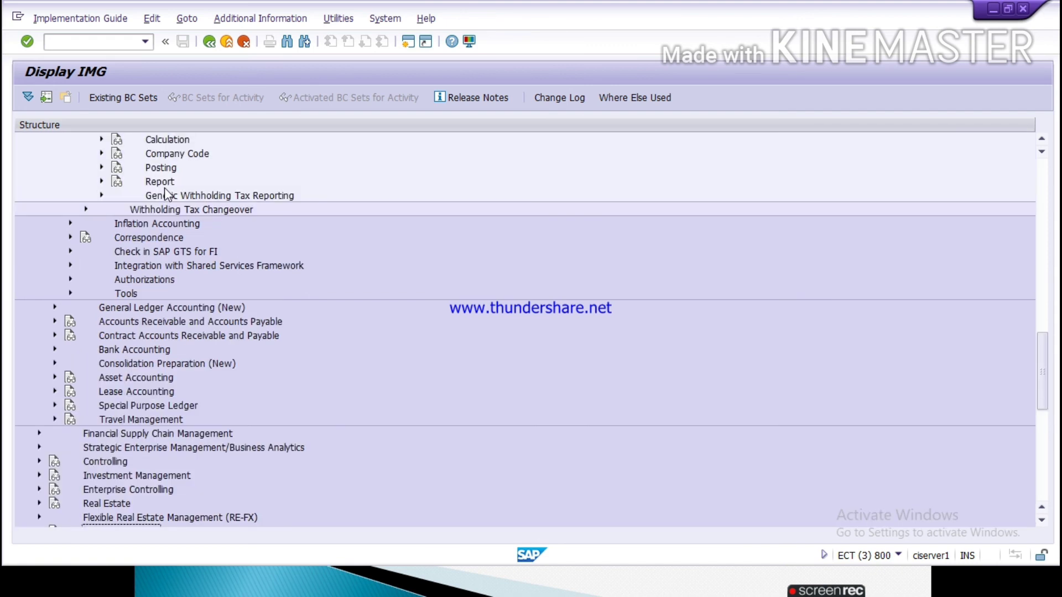
key(Up)
key(Up)
key(Up)
key(Up)
key(Up)
key(Up)
key(Up)
key(Up)
key(Up)
key(Up)
key(Up)
key(Up)
key(Up)
key(Up)
key(Up)
key(Up)
key(Up)
key(Up)
key(Up)
key(Up)
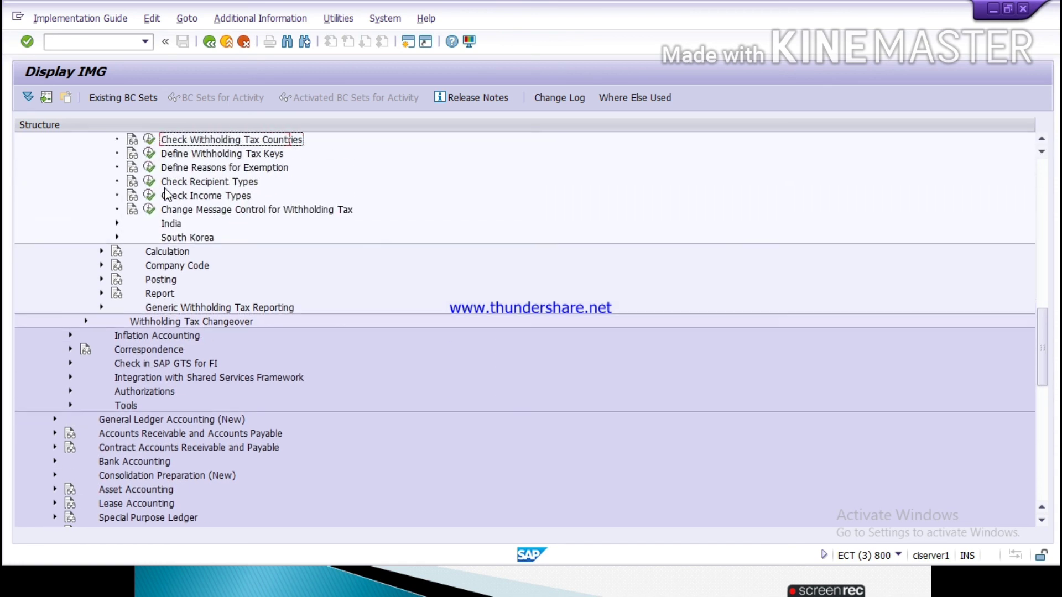
key(Up)
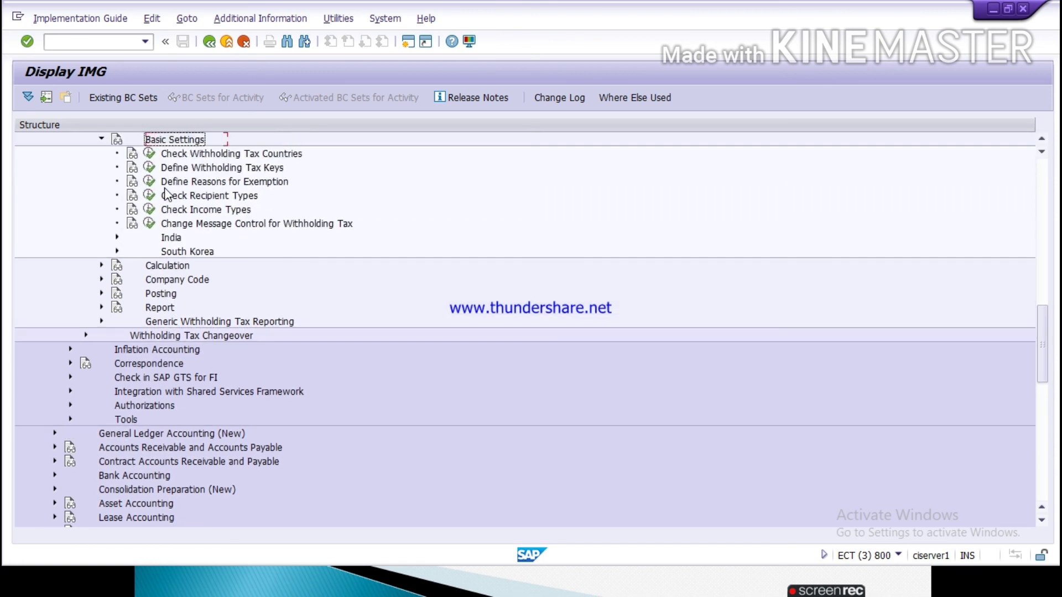
click(117, 238)
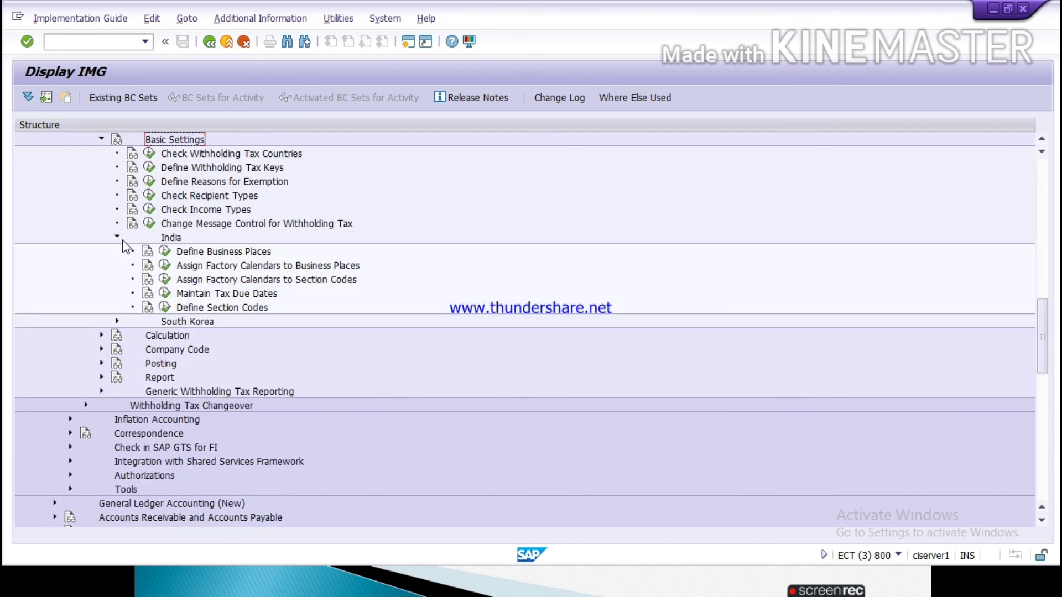
click(165, 308)
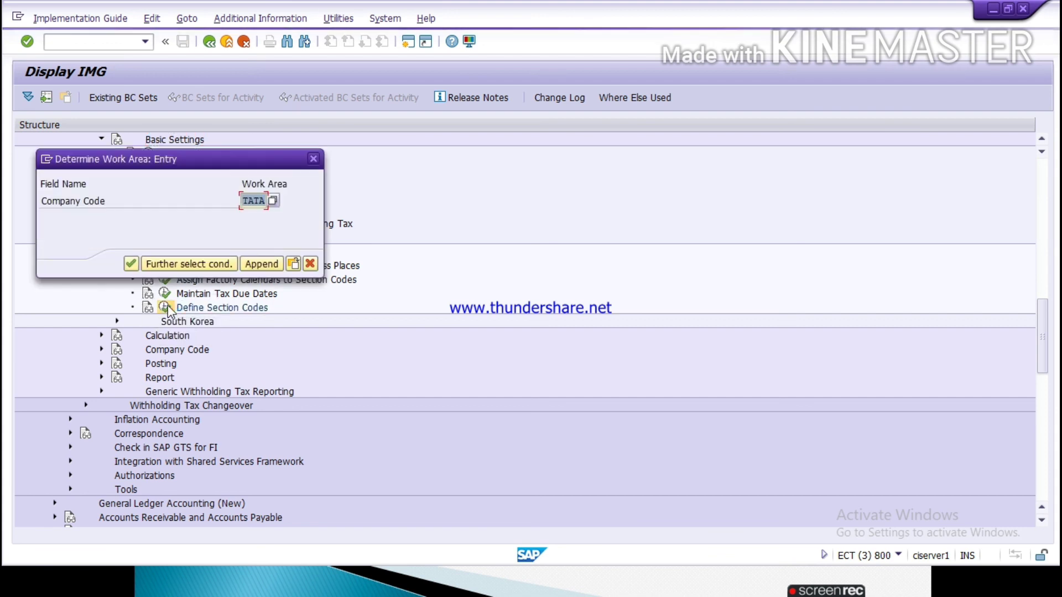
key(Return)
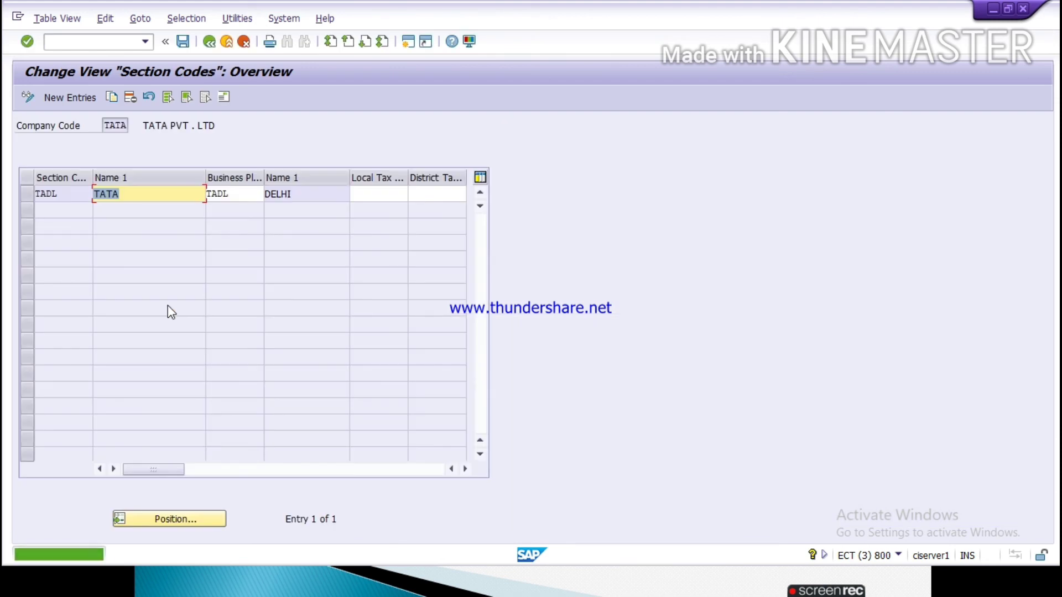
Fill in a new section code entry for company code TATA with code TADL and name DELHI
click(71, 97)
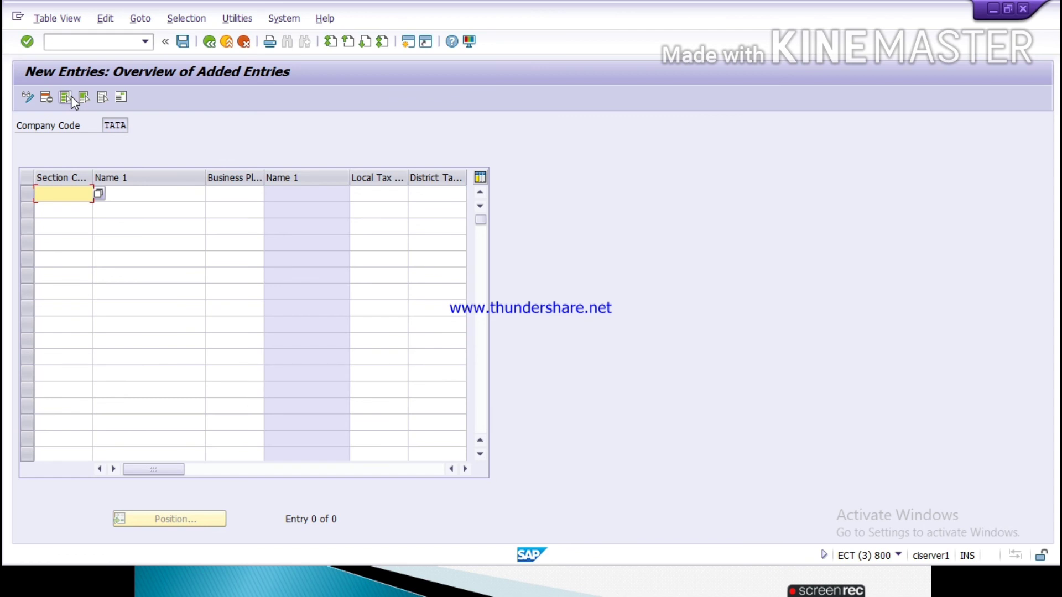
text(TADL)
key(Tab)
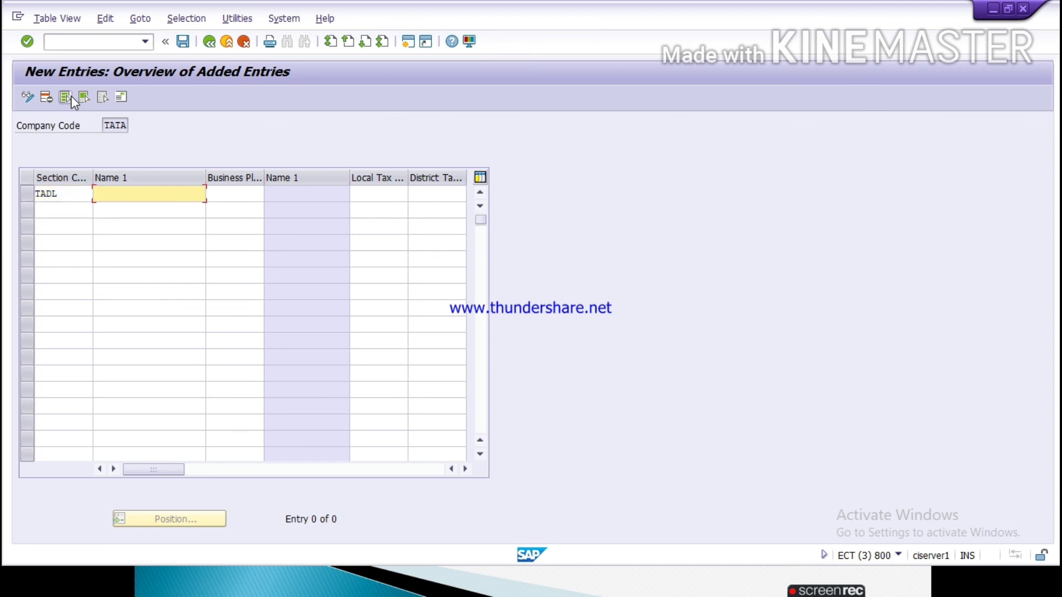
text(DELHI)
key(Tab)
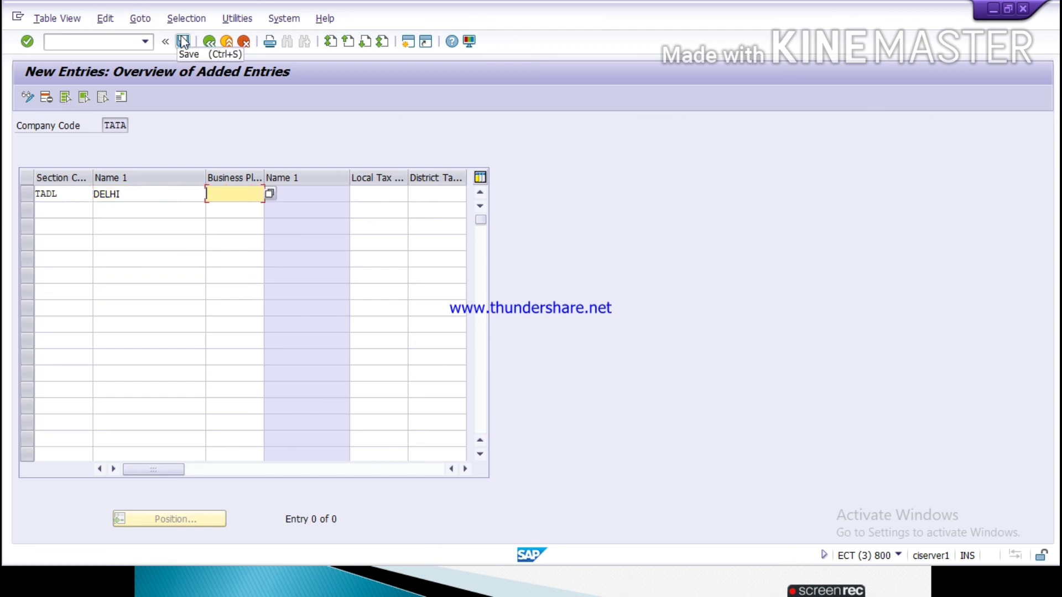
key(alt+Tab)
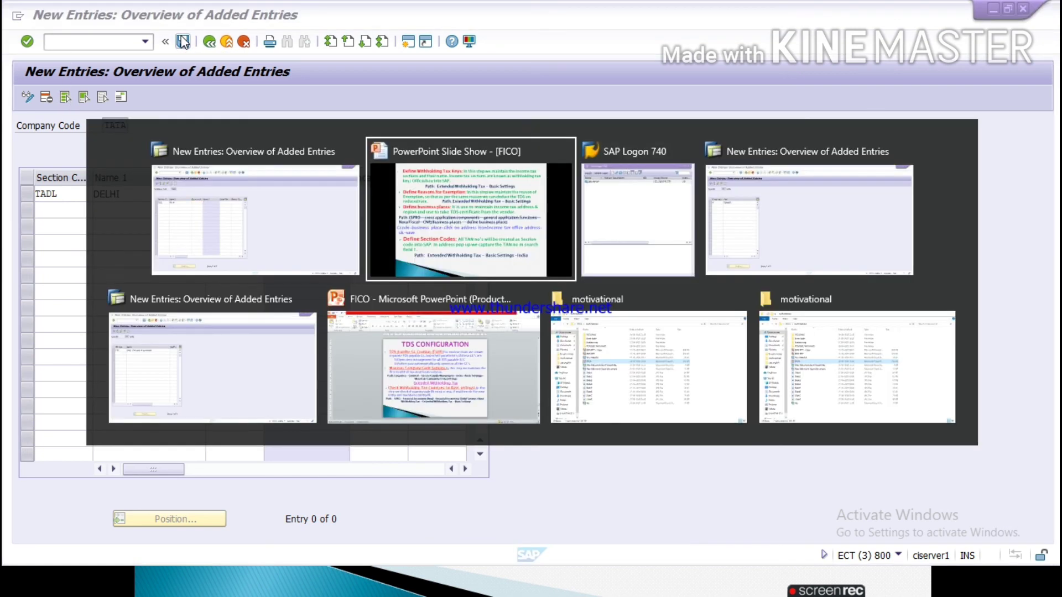